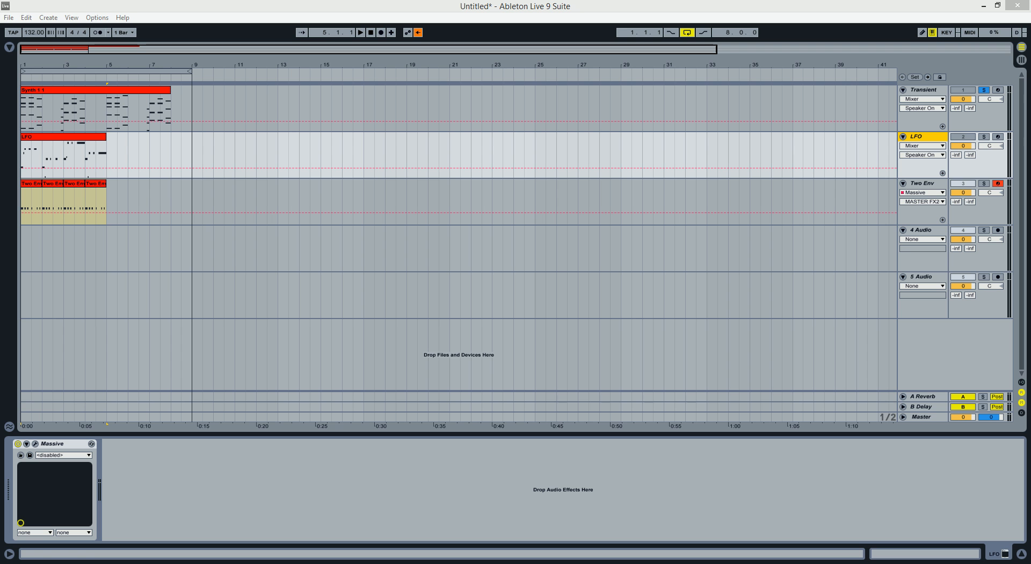
# Select the Transient track and play its soloed synth clip, stopping after listening.
pyautogui.moveTo(156, 62); pyautogui.dragTo(156, 65)
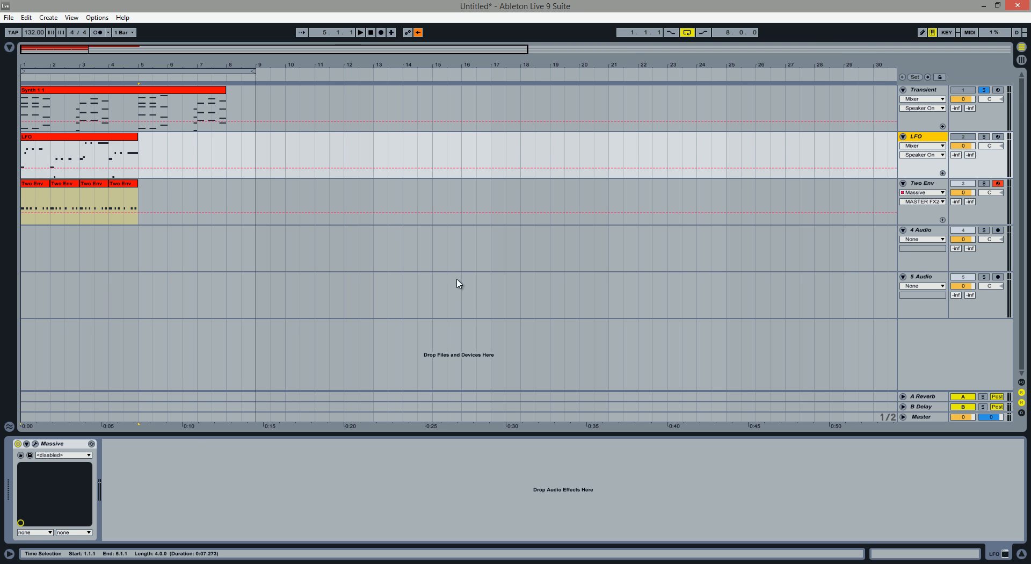
pyautogui.click(935, 91)
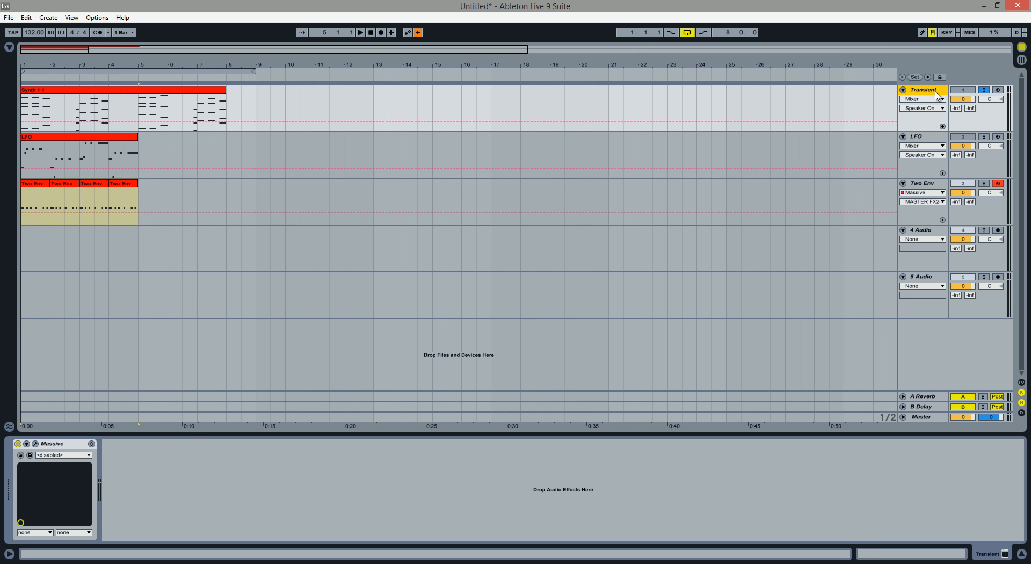
pyautogui.moveTo(56, 62); pyautogui.dragTo(52, 50)
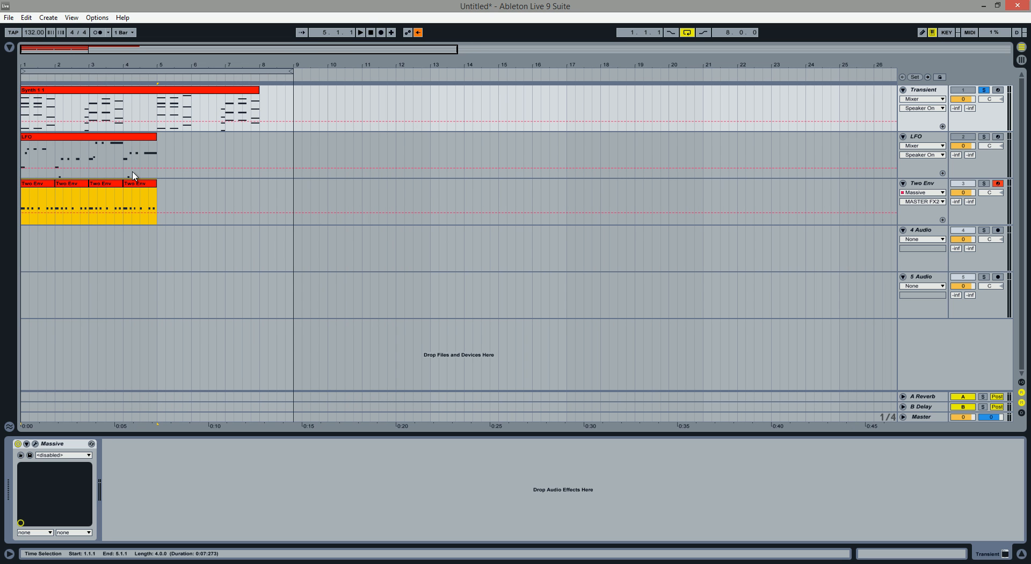
pyautogui.click(361, 33)
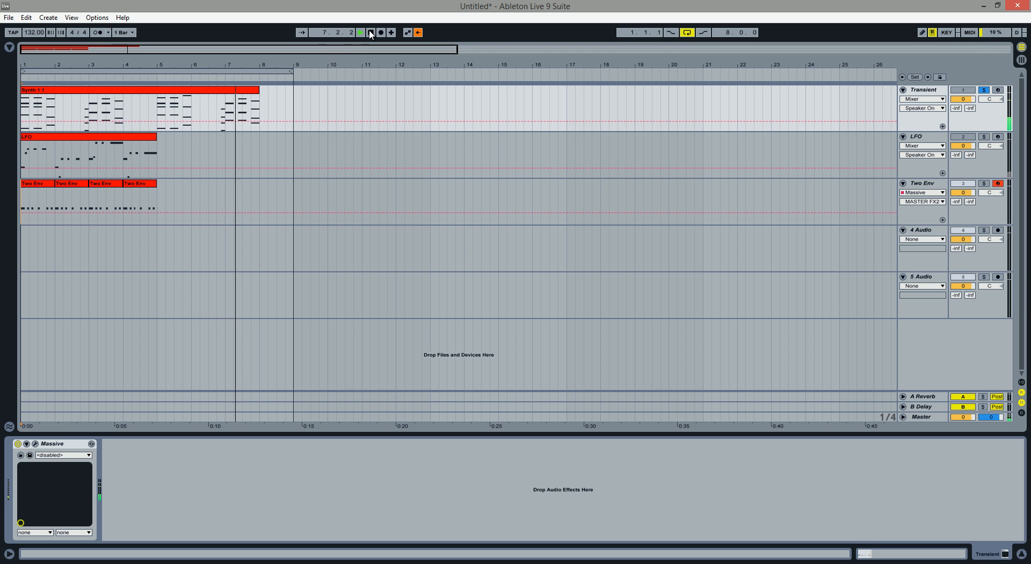
pyautogui.click(371, 33)
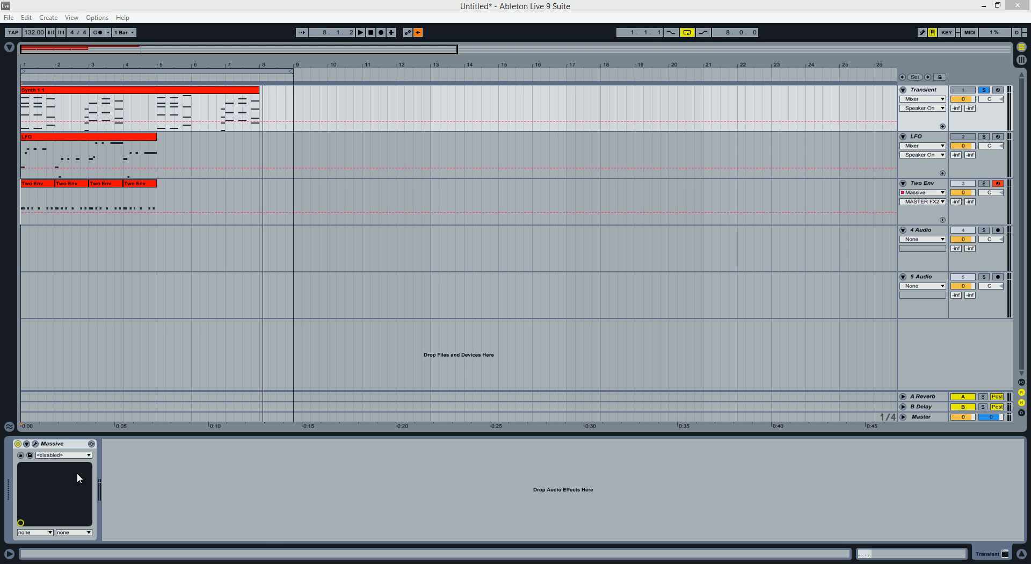
# Open the Transient track's Massive synth and remove the Macro 4 modulation from the noise oscillator's Amp.
pyautogui.click(36, 444)
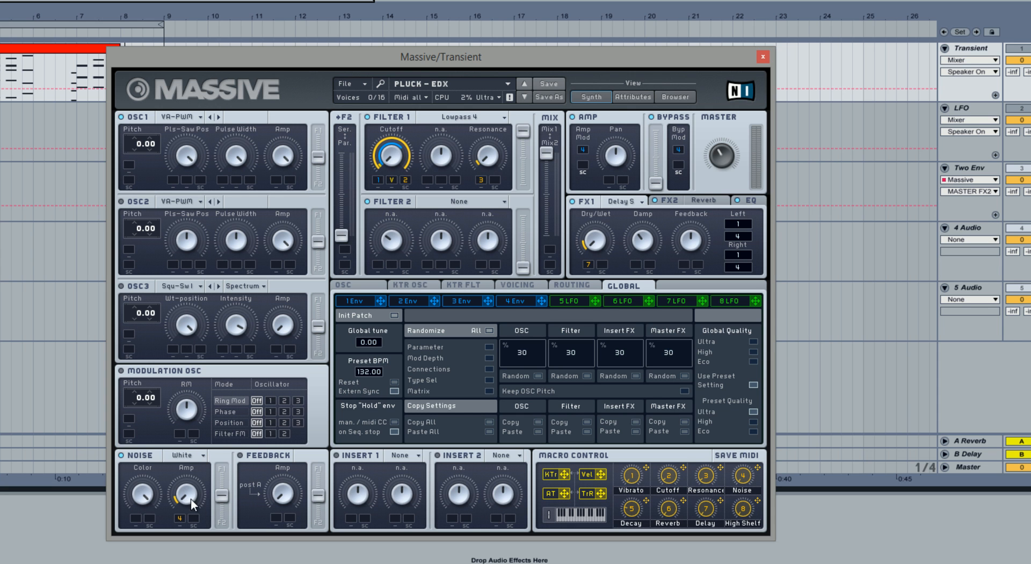
pyautogui.moveTo(407, 55); pyautogui.dragTo(384, 41)
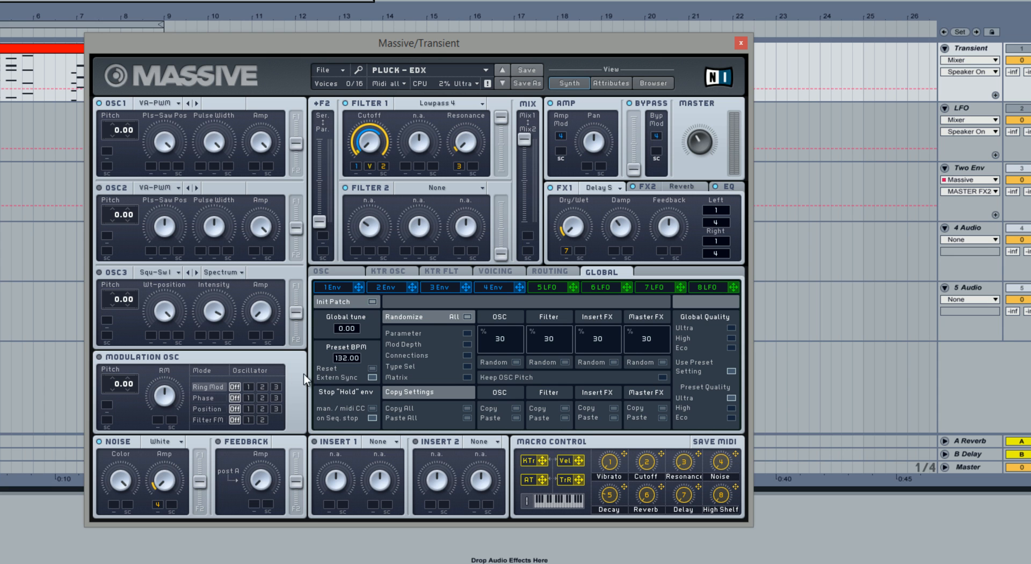
pyautogui.click(128, 481)
pyautogui.click(161, 487)
pyautogui.rightClick(160, 504)
pyautogui.click(171, 474)
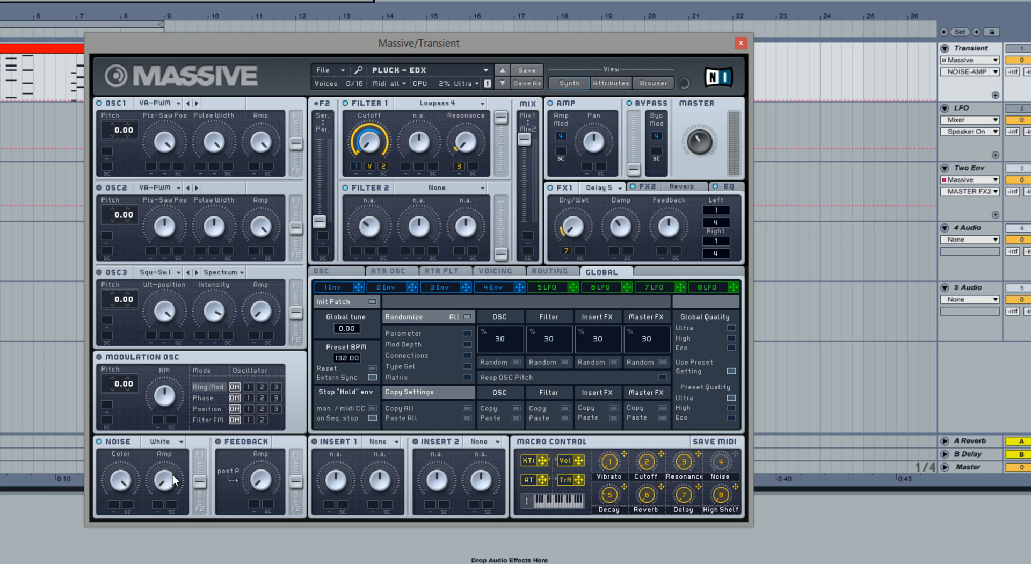
# Shape Envelope 2 as a short burst with a faster attack, a zero decay level and a shorter decay.
pyautogui.click(398, 289)
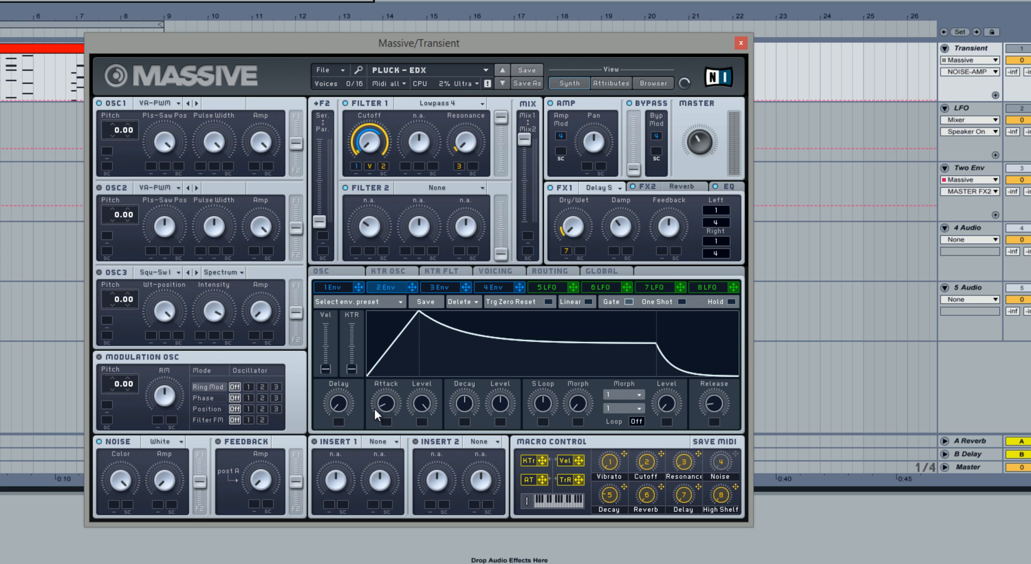
pyautogui.moveTo(395, 400); pyautogui.dragTo(473, 438)
pyautogui.moveTo(497, 400); pyautogui.dragTo(498, 441)
pyautogui.moveTo(463, 400); pyautogui.dragTo(463, 445)
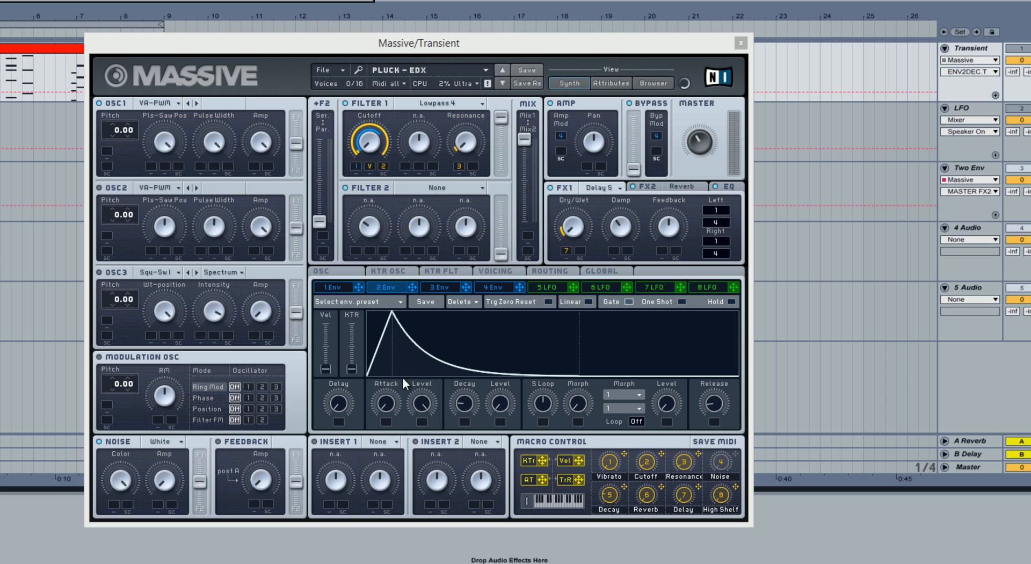
# Assign Envelope 2 to the noise oscillator's Amp, centre the noise filter routing, and play the clip.
pyautogui.click(418, 289)
pyautogui.click(205, 478)
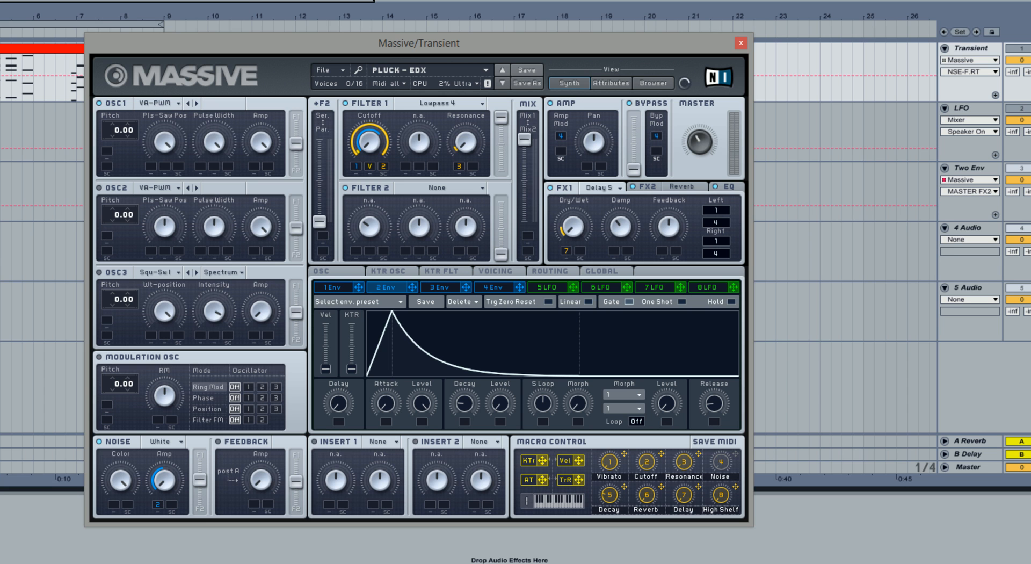
pyautogui.click(352, 0)
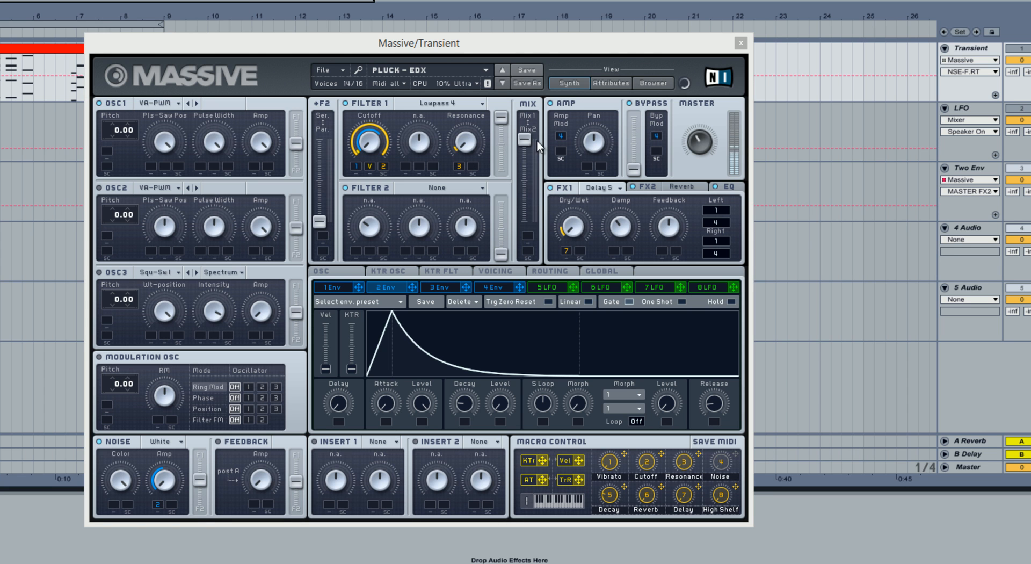
# Blend both filter outputs with the mix and Filter 2 levels, and route OSC1 fully to Filter 1.
pyautogui.moveTo(524, 140); pyautogui.dragTo(524, 166)
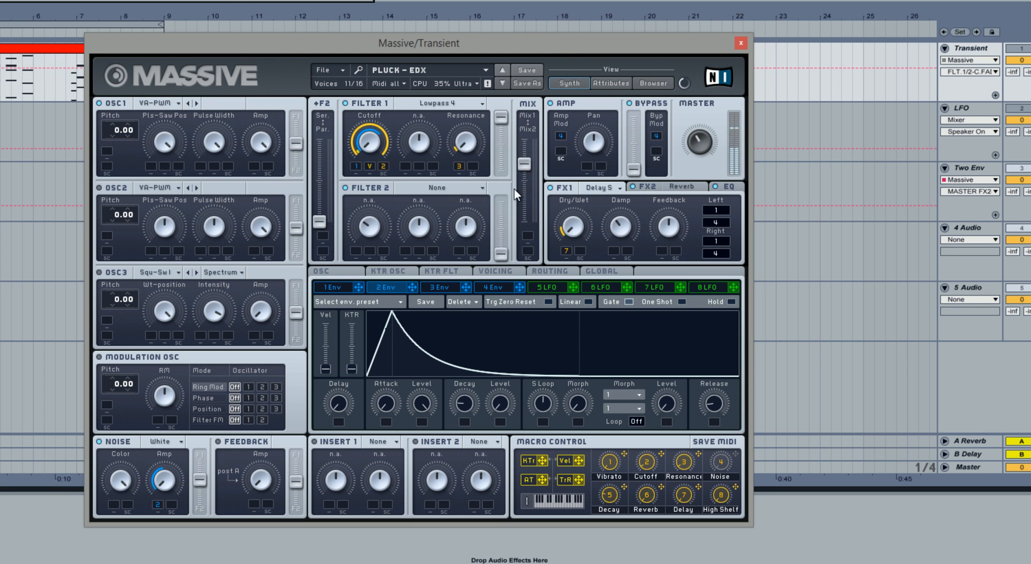
pyautogui.moveTo(500, 252); pyautogui.dragTo(507, 170)
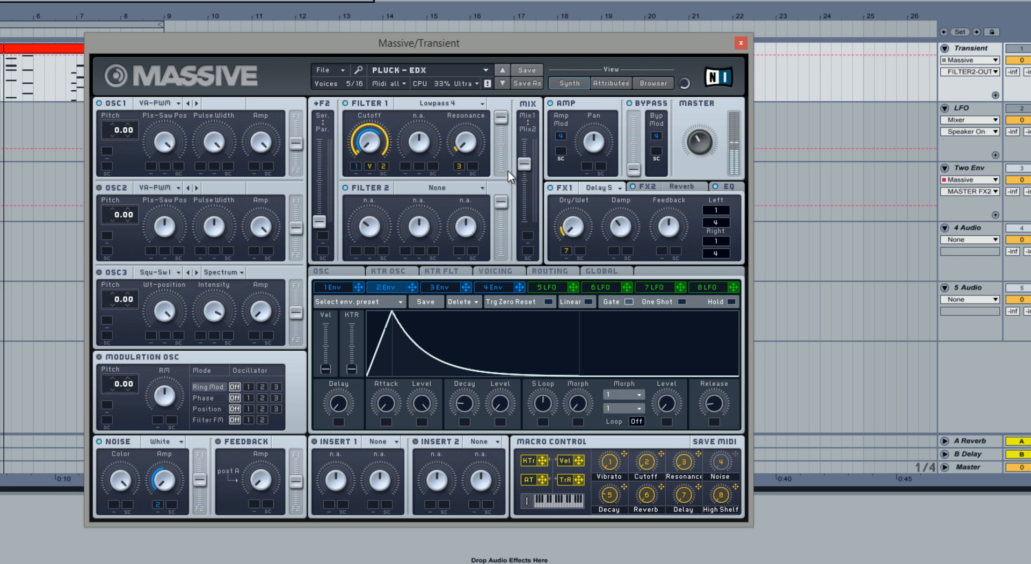
pyautogui.click(298, 141)
pyautogui.moveTo(303, 124); pyautogui.dragTo(307, 72)
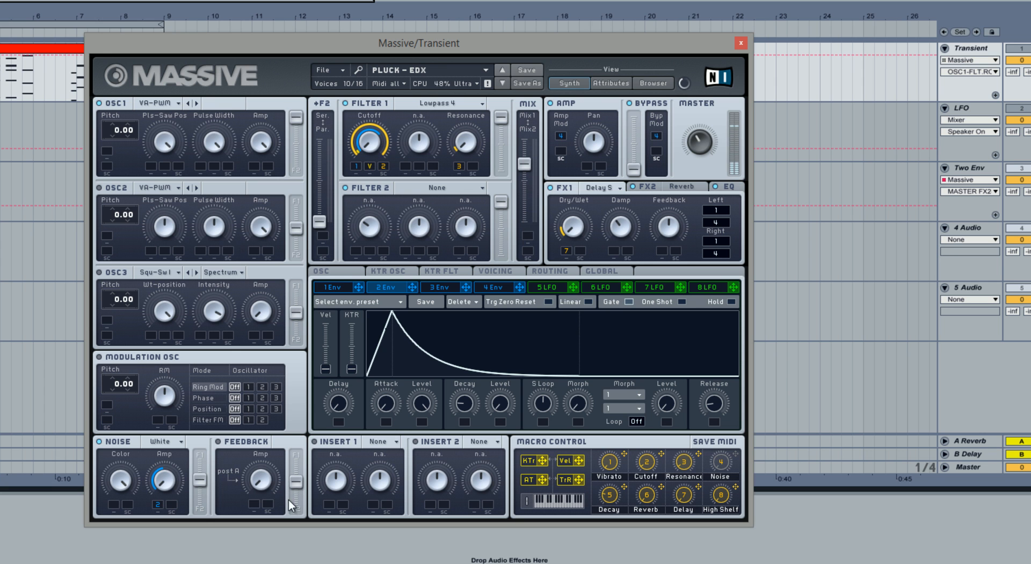
# Fine-tune the noise oscillator's filter routing and Envelope 2 Amp modulation along with the filter mix balance.
pyautogui.moveTo(200, 484)
pyautogui.mouseDown()
pyautogui.moveTo(203, 463)
pyautogui.moveTo(199, 517)
pyautogui.moveTo(196, 469)
pyautogui.moveTo(196, 479)
pyautogui.mouseUp()
pyautogui.moveTo(530, 161)
pyautogui.mouseDown()
pyautogui.moveTo(521, 198)
pyautogui.moveTo(521, 167)
pyautogui.mouseUp()
pyautogui.moveTo(160, 488); pyautogui.dragTo(160, 512)
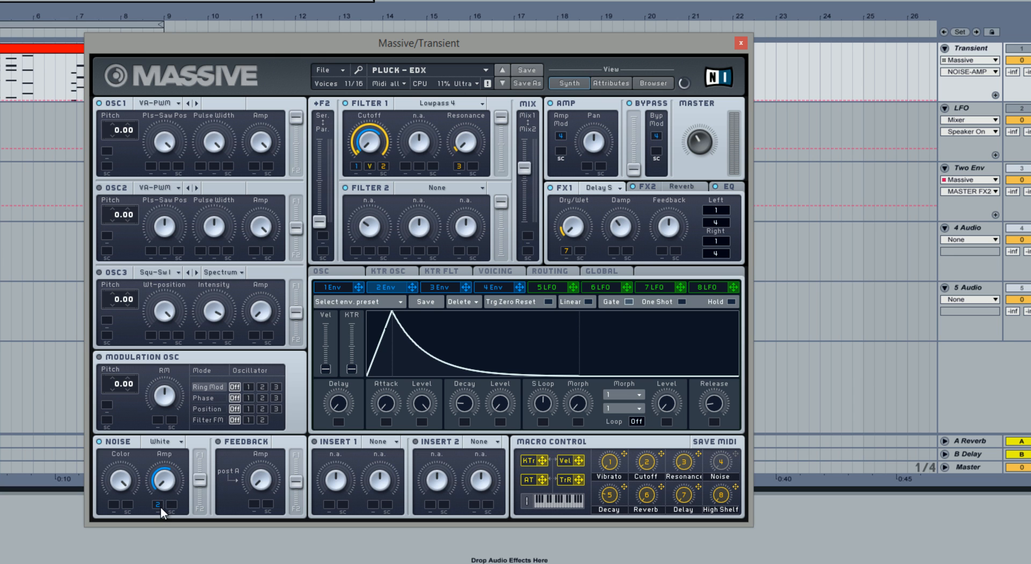
pyautogui.moveTo(202, 481); pyautogui.dragTo(202, 484)
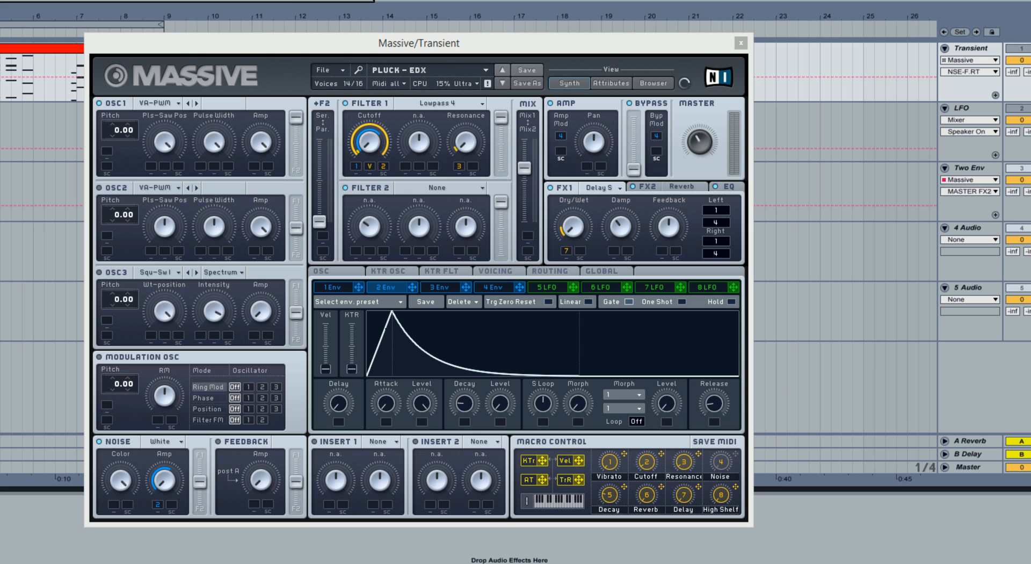
# Turn off the noise oscillator, modulate OSC1's pitch with Envelope 2 by 64.00, and play the clip.
pyautogui.click(102, 442)
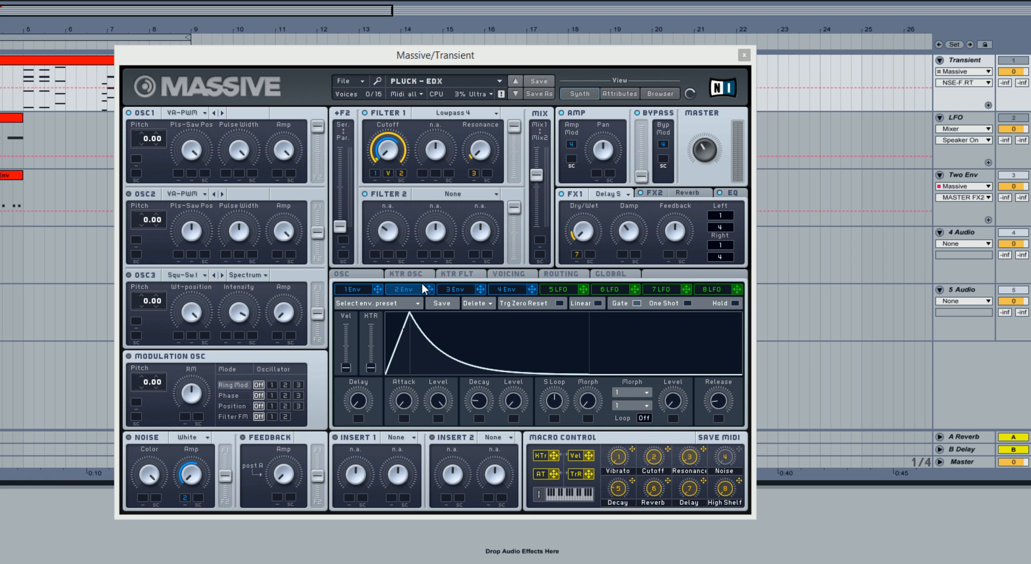
pyautogui.moveTo(433, 294); pyautogui.dragTo(152, 165)
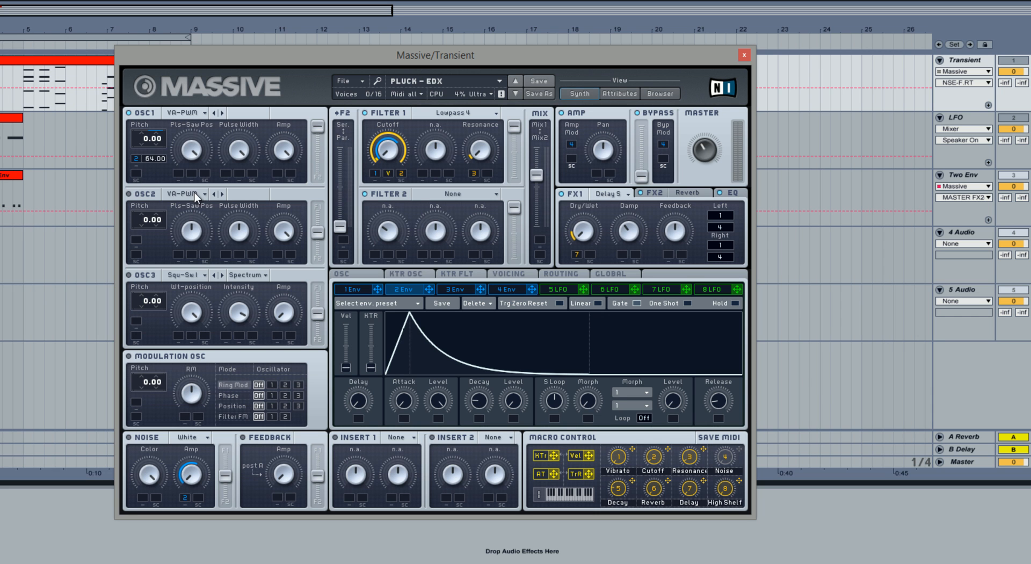
pyautogui.click(288, 1)
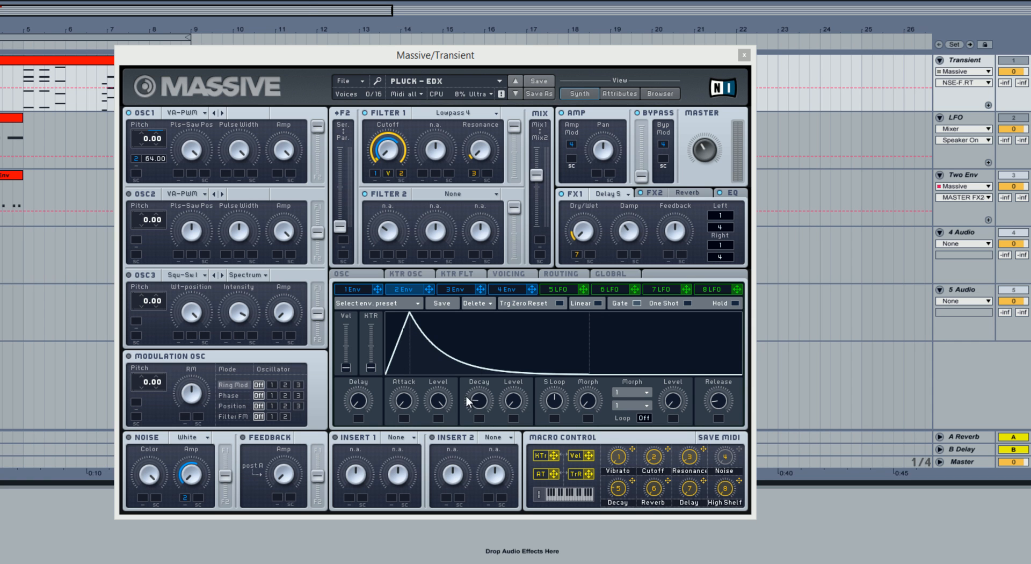
# Shorten Envelope 2's decay so the pitch drop is faster, and play the clip again.
pyautogui.press('space')
pyautogui.moveTo(478, 395); pyautogui.dragTo(480, 410)
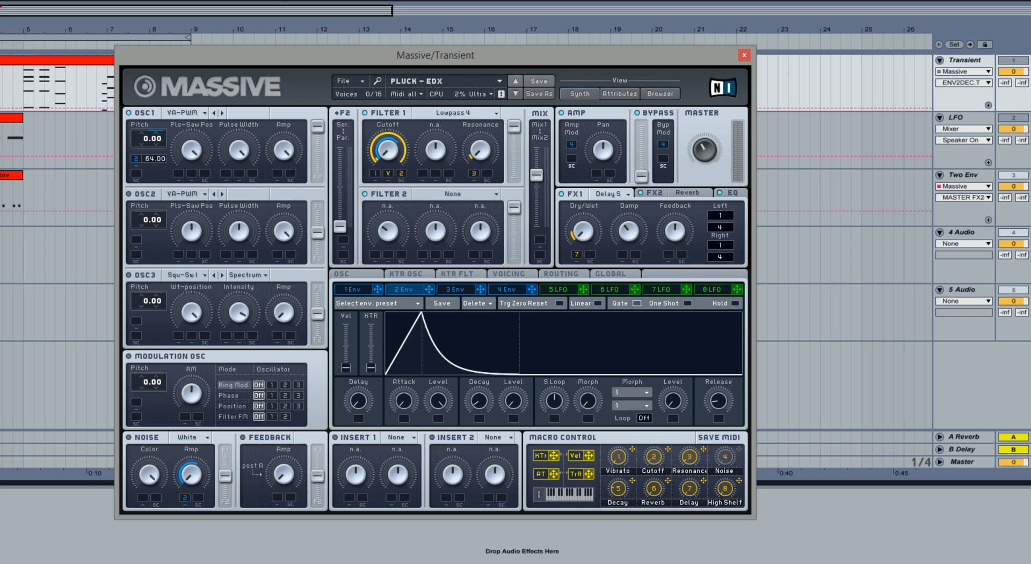
pyautogui.click(285, 0)
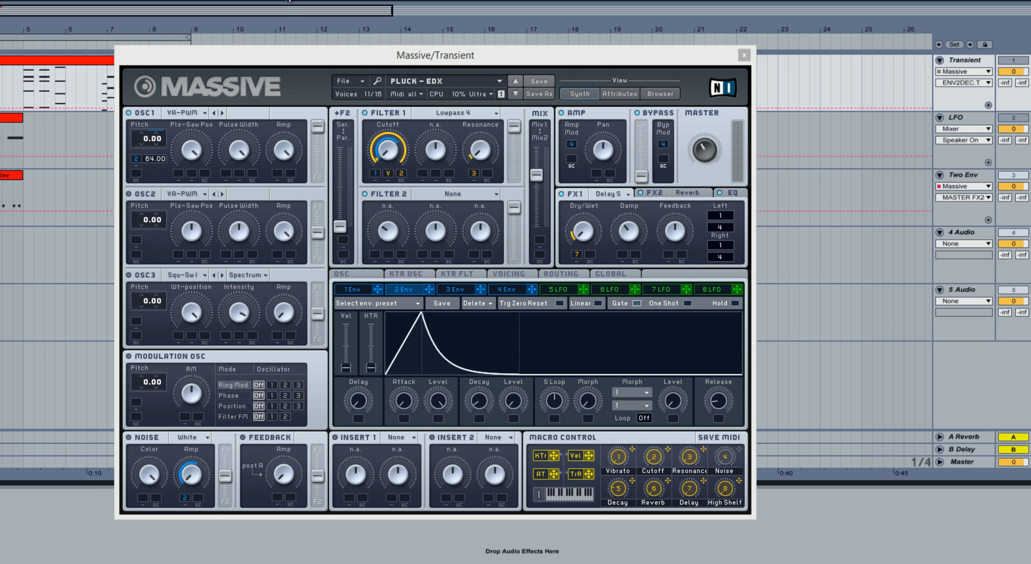
# Compare the clip's sound with Envelope 2's modulation of OSC1's pitch muted and unmuted.
pyautogui.rightClick(136, 159)
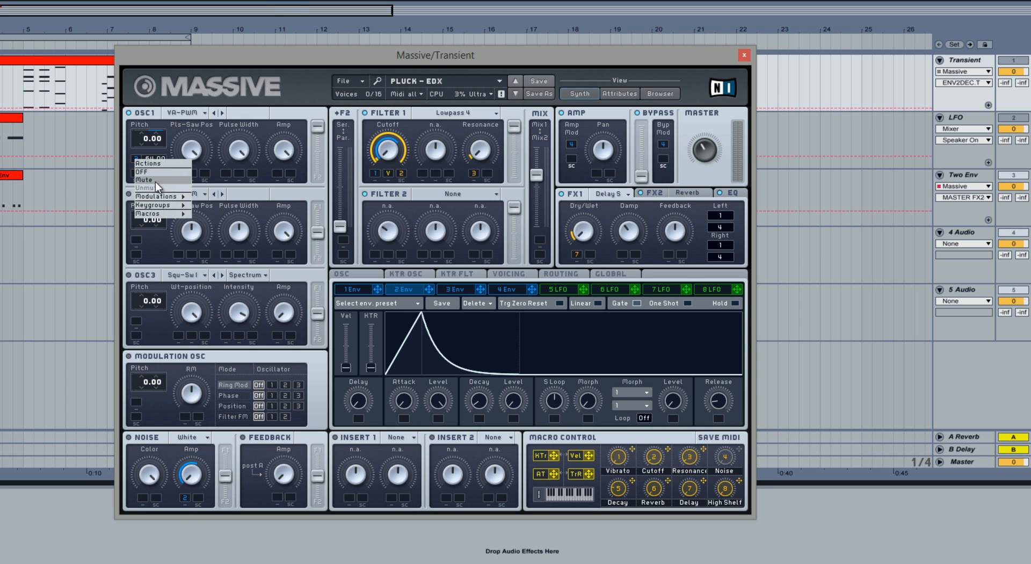
pyautogui.click(155, 180)
pyautogui.click(278, 0)
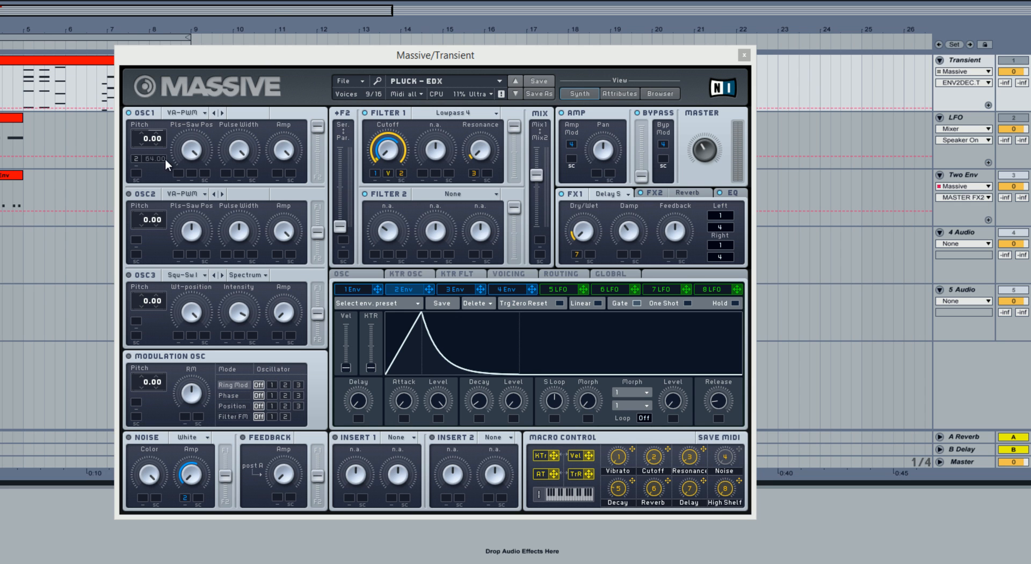
pyautogui.rightClick(136, 159)
pyautogui.click(288, 1)
pyautogui.rightClick(138, 158)
pyautogui.click(144, 188)
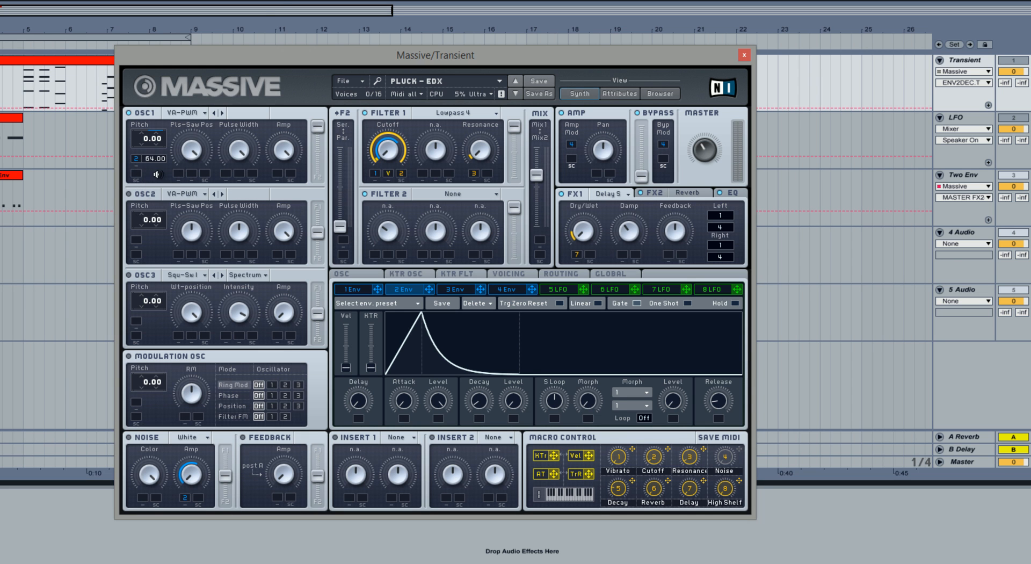
pyautogui.click(288, 1)
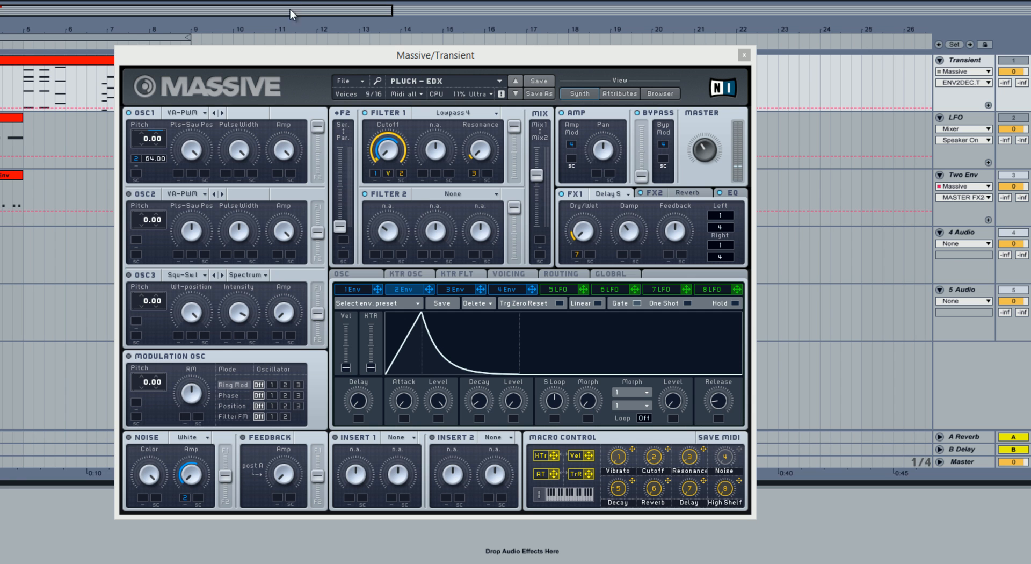
# Shorten Envelope 2's decay further and close the Transient track's Massive window.
pyautogui.moveTo(475, 409)
pyautogui.mouseDown()
pyautogui.moveTo(465, 290)
pyautogui.moveTo(477, 424)
pyautogui.mouseUp()
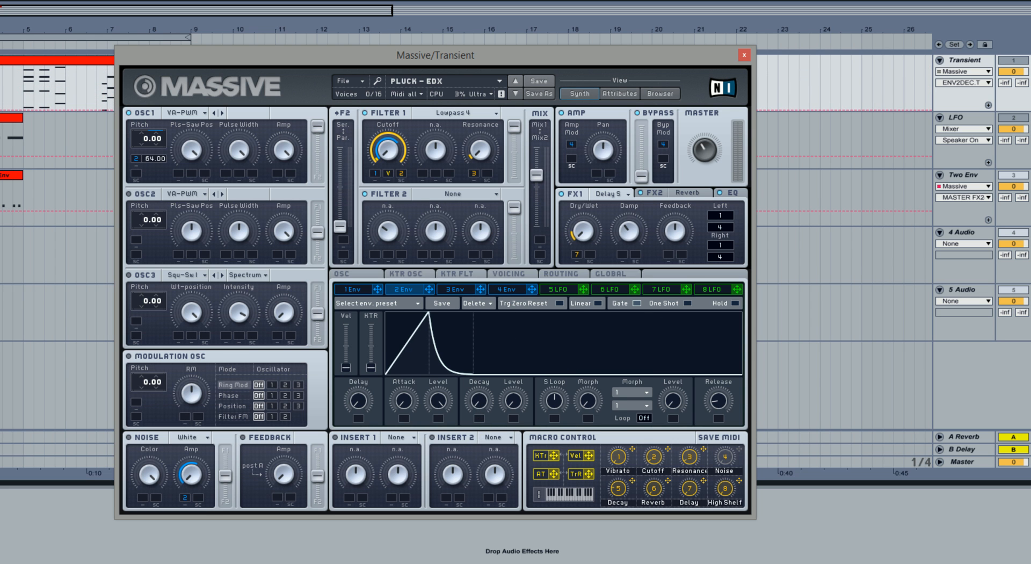
pyautogui.click(745, 55)
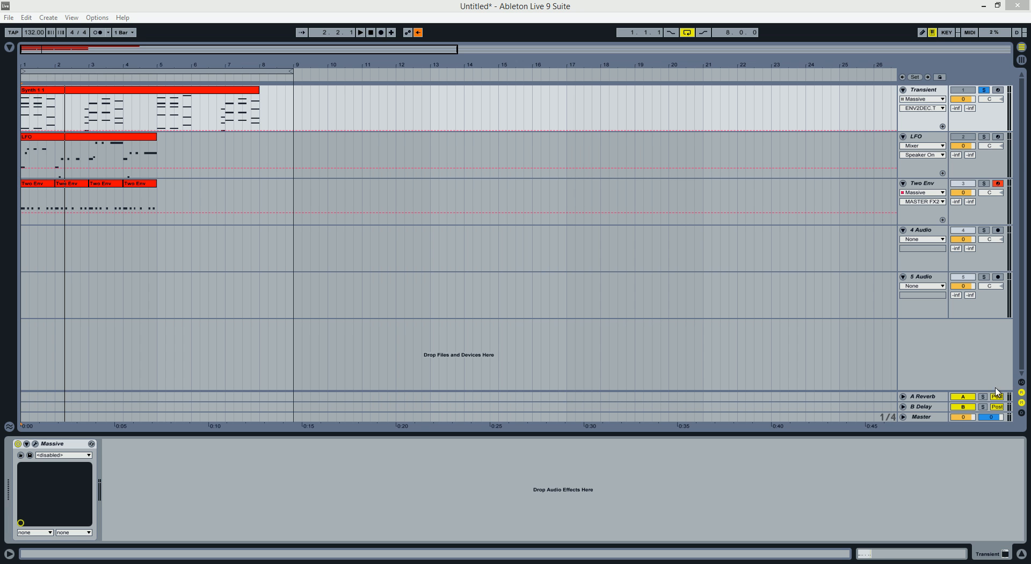
# Return playback to the start, solo the LFO track, and open its Massive synth.
pyautogui.click(922, 140)
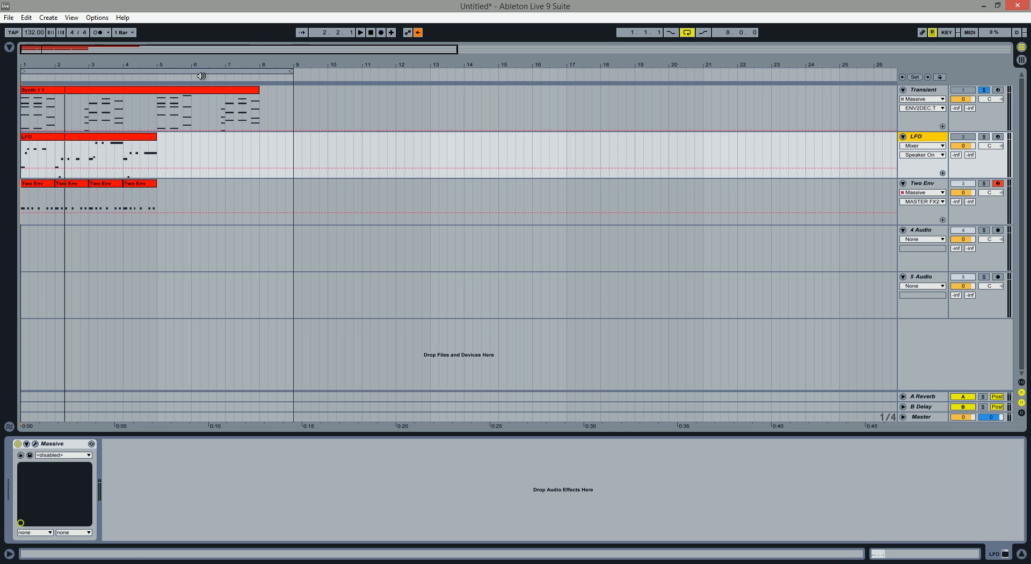
pyautogui.click(370, 32)
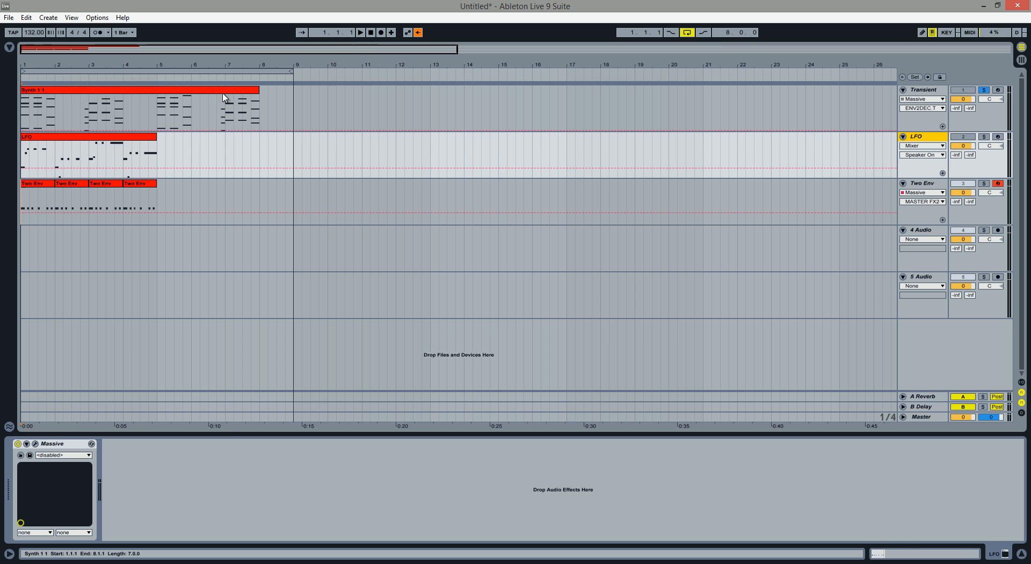
pyautogui.click(132, 137)
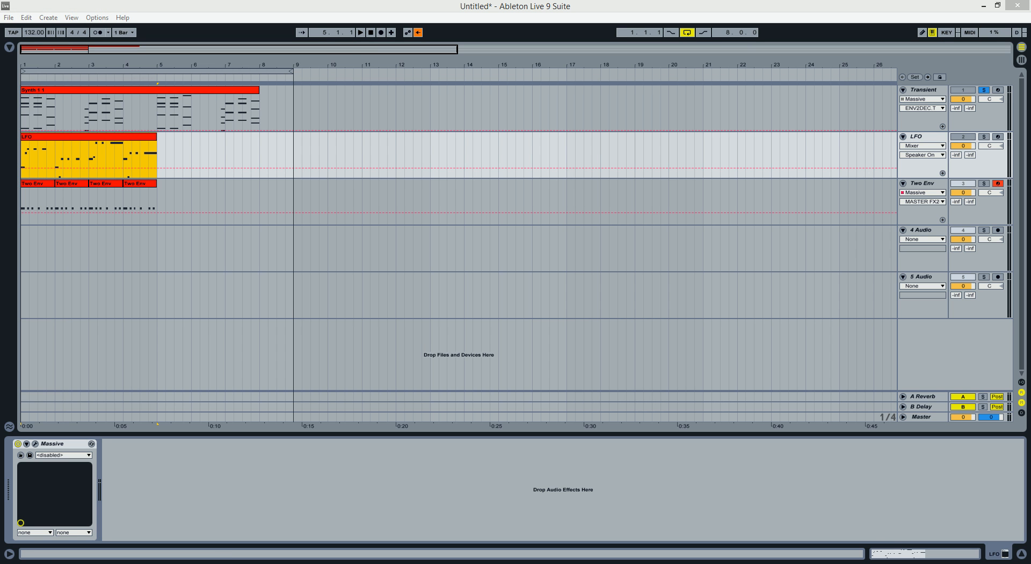
pyautogui.click(371, 32)
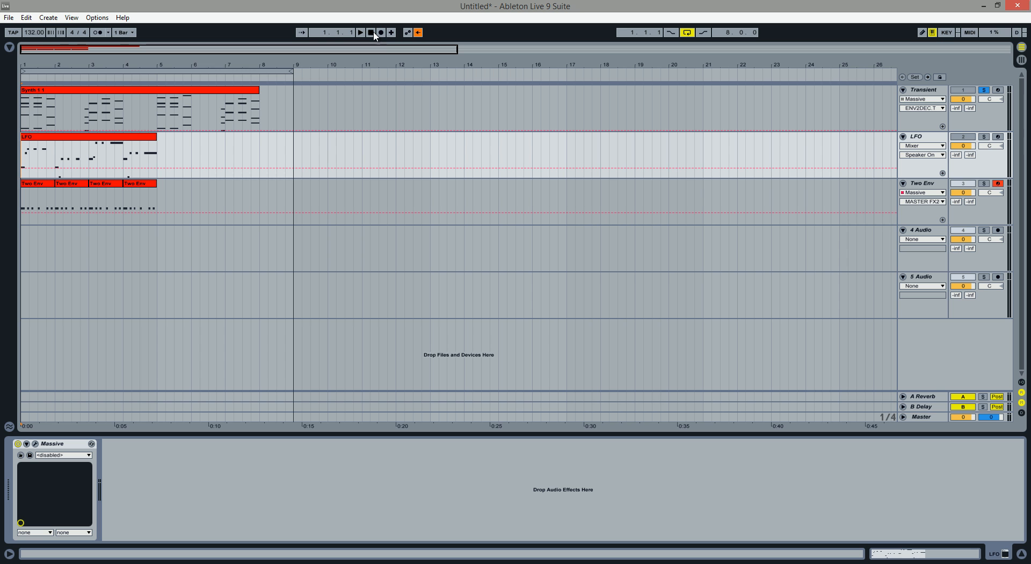
pyautogui.click(985, 136)
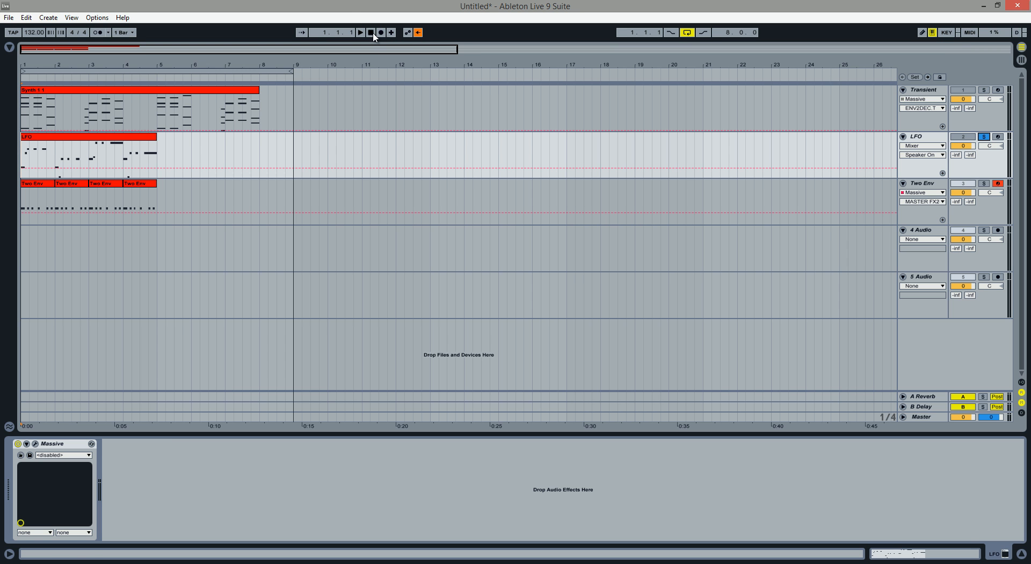
pyautogui.click(35, 444)
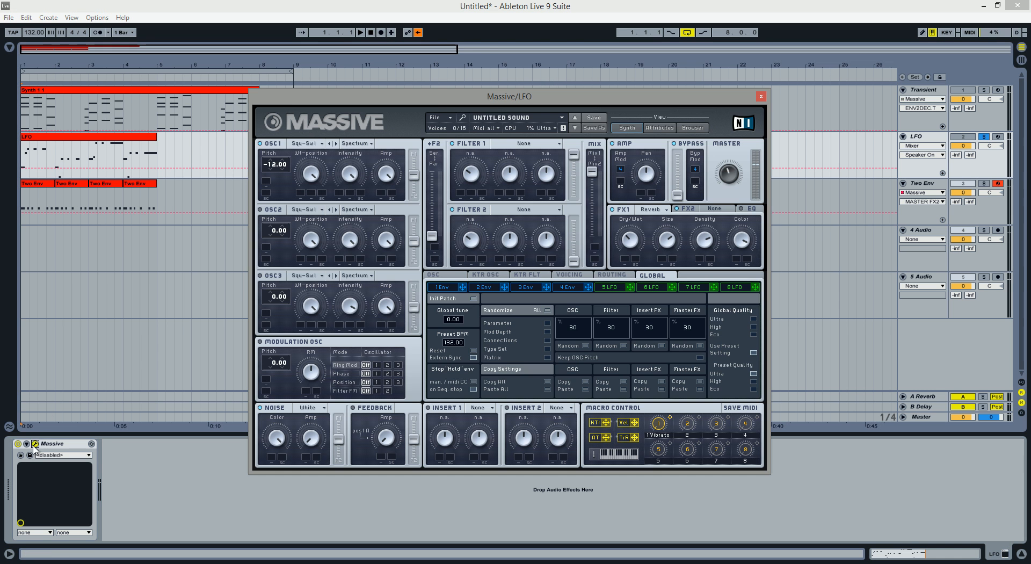
pyautogui.moveTo(457, 93); pyautogui.dragTo(485, 92)
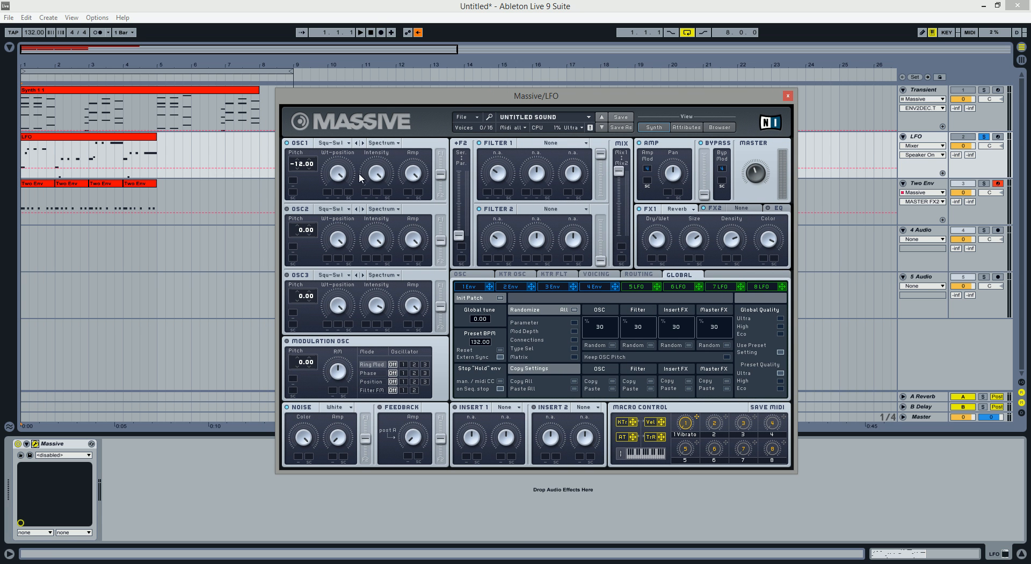
# Assign LFO 5 to modulate OSC1's pitch by 8.00 semitones and speed up the LFO's rate.
pyautogui.click(606, 290)
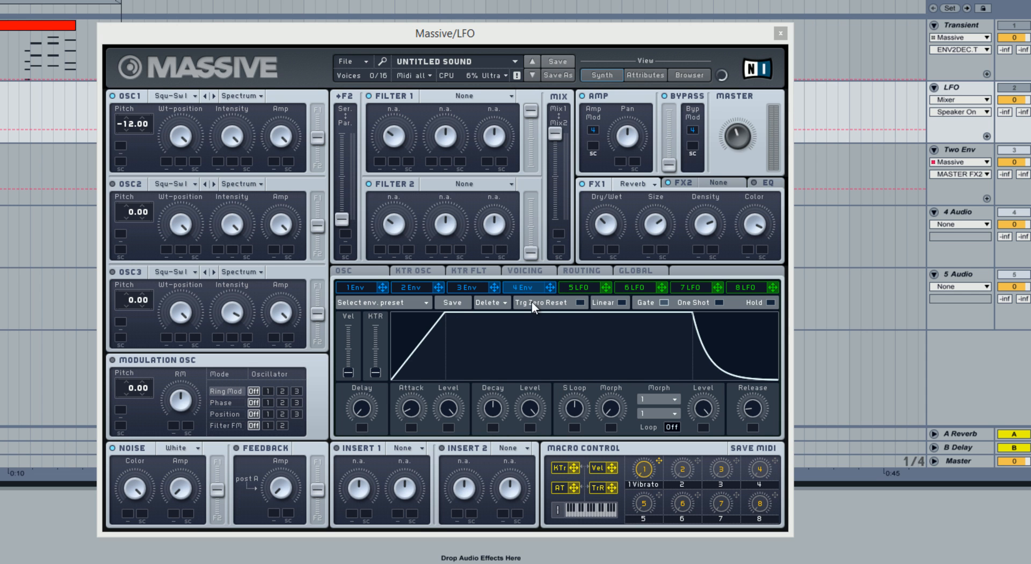
pyautogui.click(586, 288)
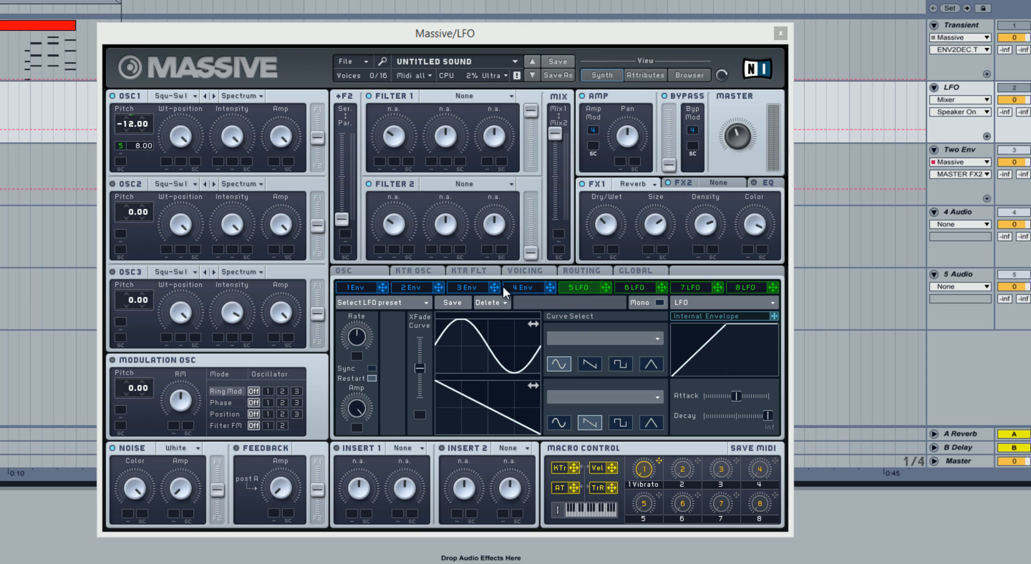
pyautogui.click(577, 291)
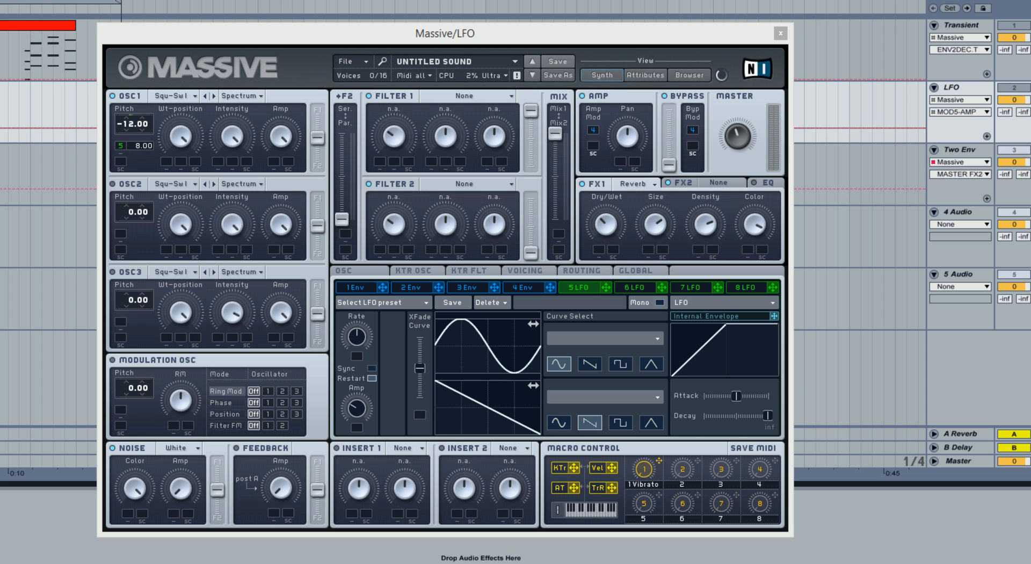
pyautogui.click(356, 334)
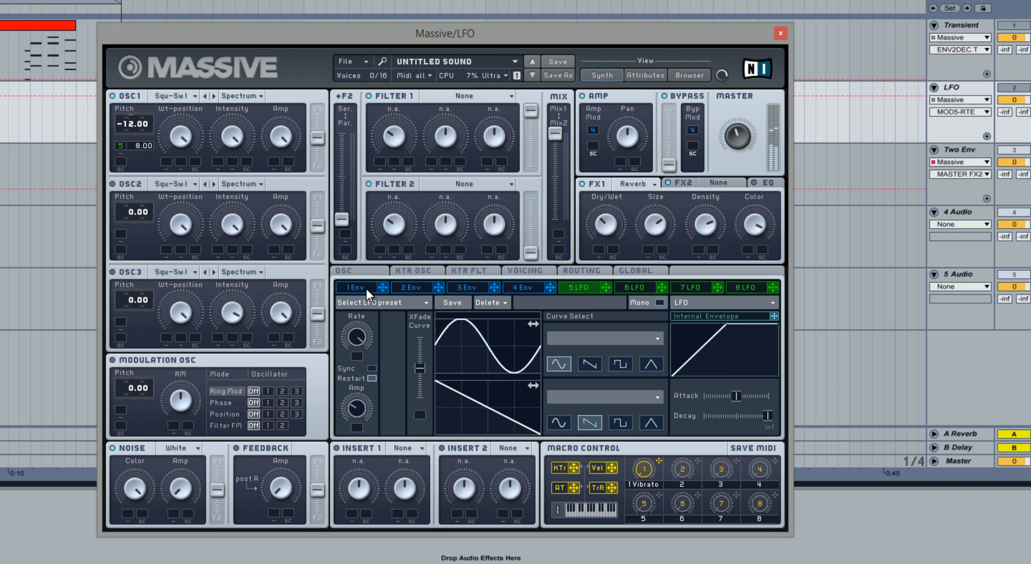
# Compare the LFO clip's sound with LFO 5's modulation of OSC1's pitch muted and unmuted.
pyautogui.rightClick(121, 144)
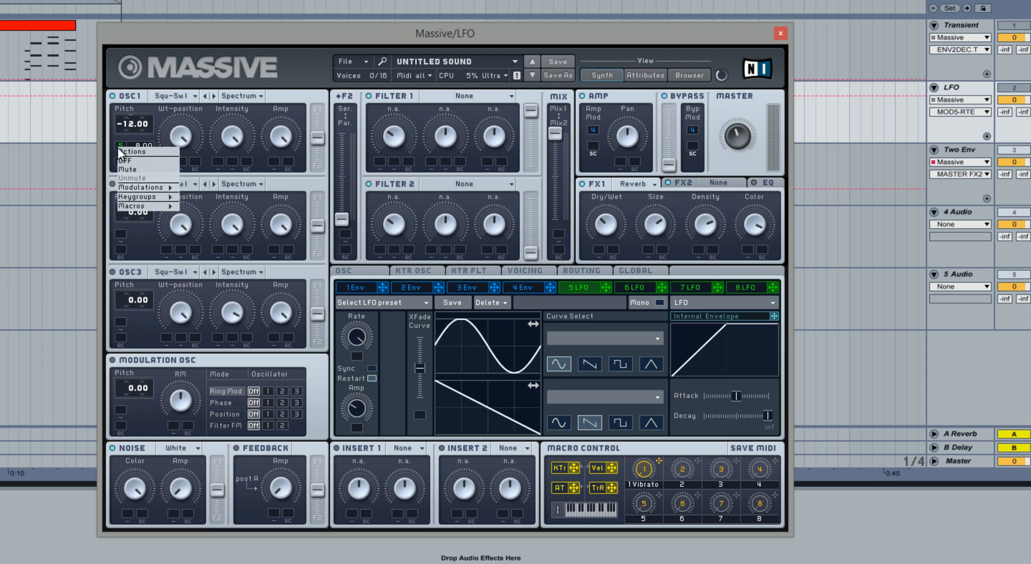
pyautogui.click(138, 168)
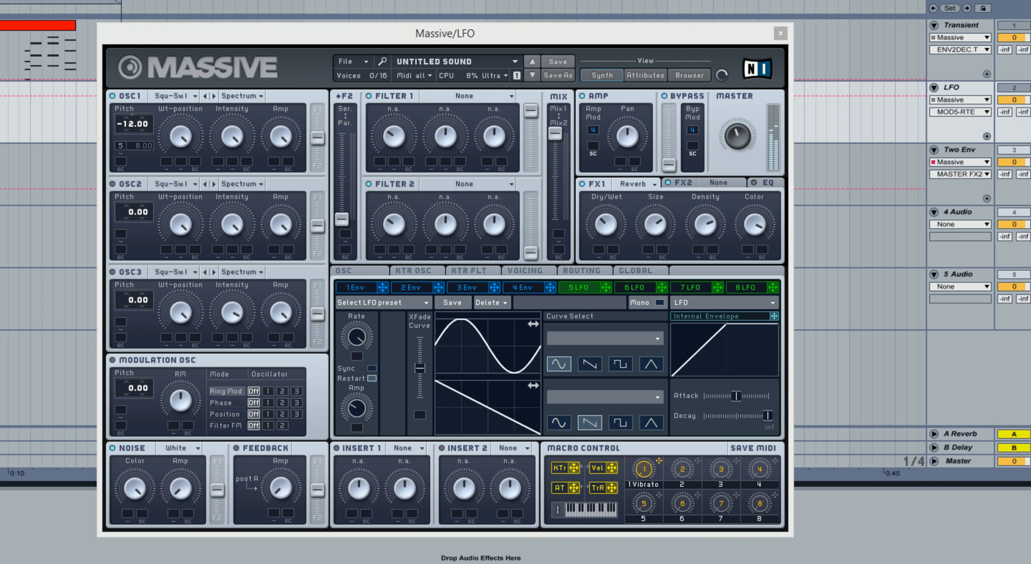
pyautogui.rightClick(122, 145)
pyautogui.click(136, 175)
# Vary LFO 5's rate between slower and faster settings, and raise its amp to maximum.
pyautogui.moveTo(359, 338); pyautogui.dragTo(347, 196)
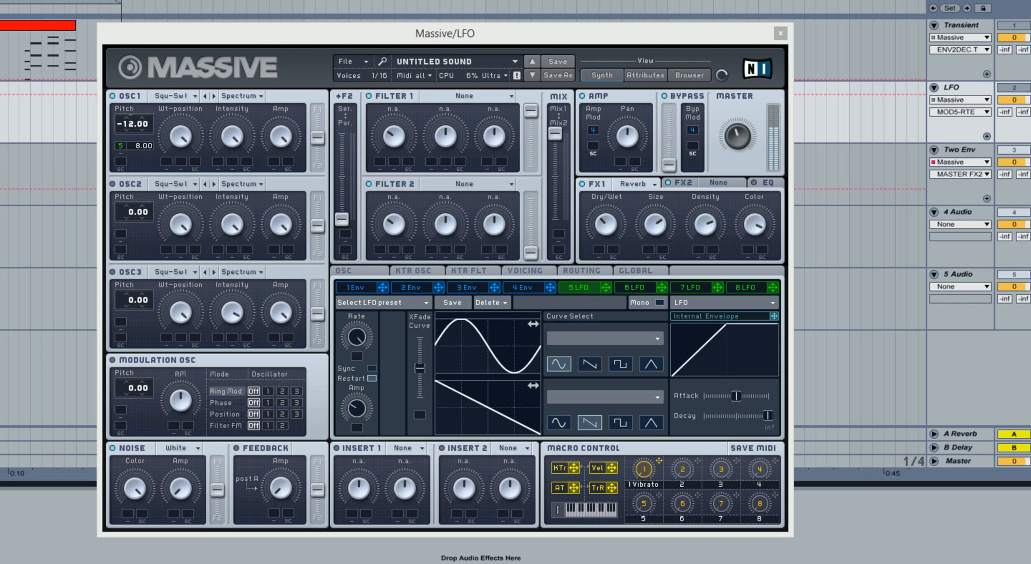
pyautogui.click(357, 336)
pyautogui.moveTo(356, 340); pyautogui.dragTo(355, 366)
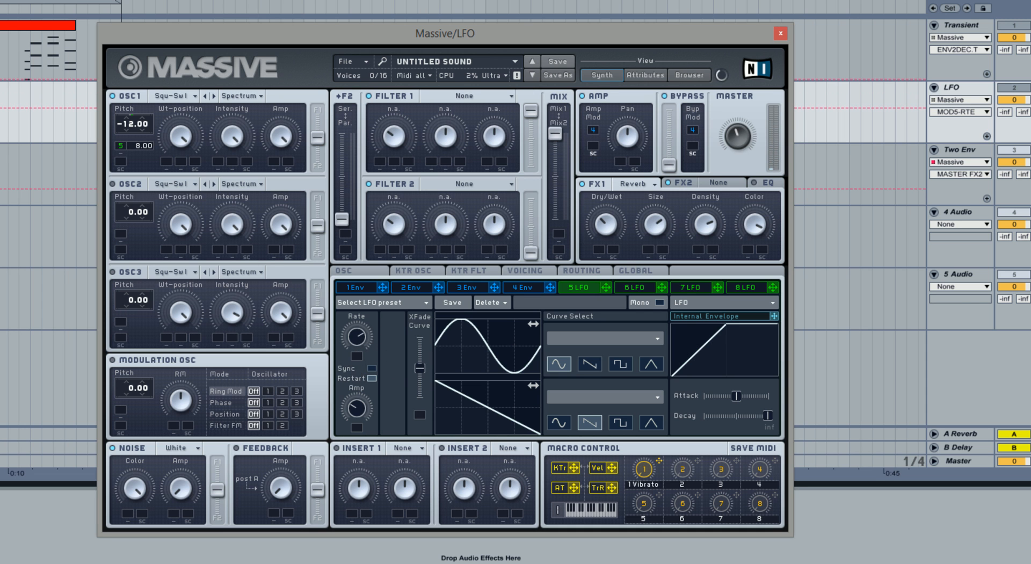
pyautogui.click(362, 340)
pyautogui.moveTo(363, 340); pyautogui.dragTo(373, 357)
pyautogui.moveTo(357, 409); pyautogui.dragTo(414, 129)
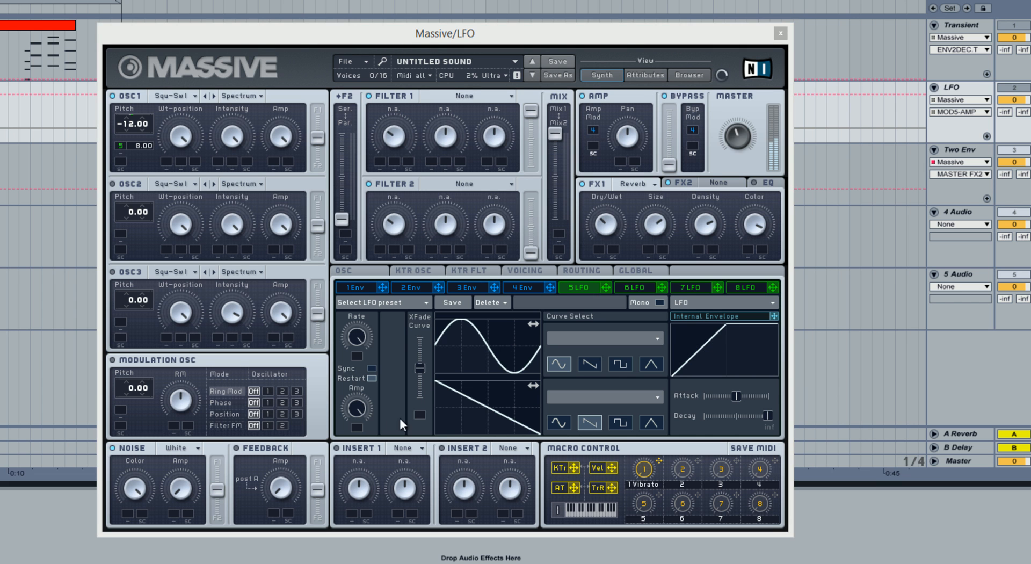
pyautogui.click(385, 476)
pyautogui.hotkey('ctrl', 'z')
# Solo the Two Env track and play its clips from the start of the arrangement.
pyautogui.click(959, 151)
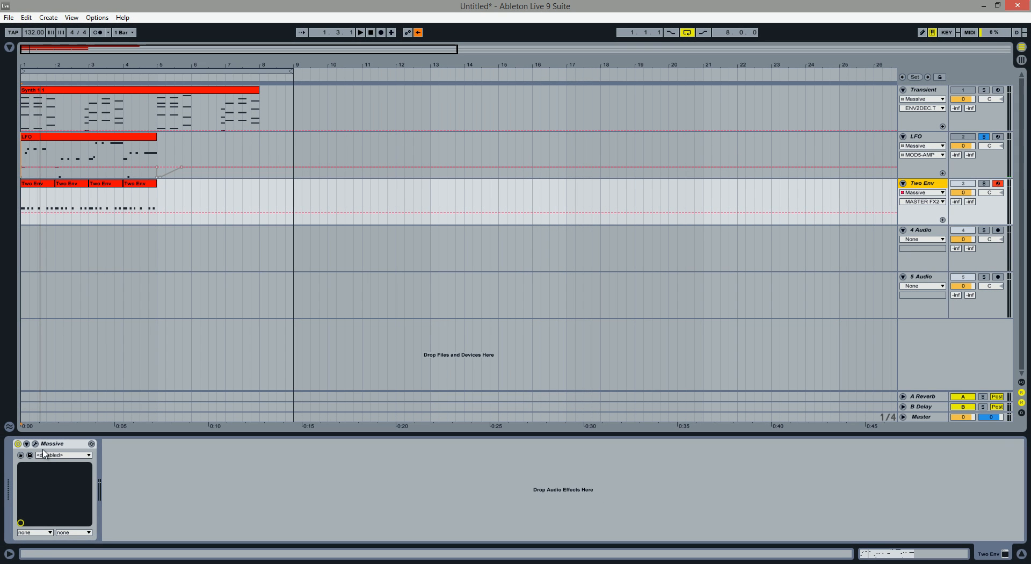
pyautogui.click(984, 183)
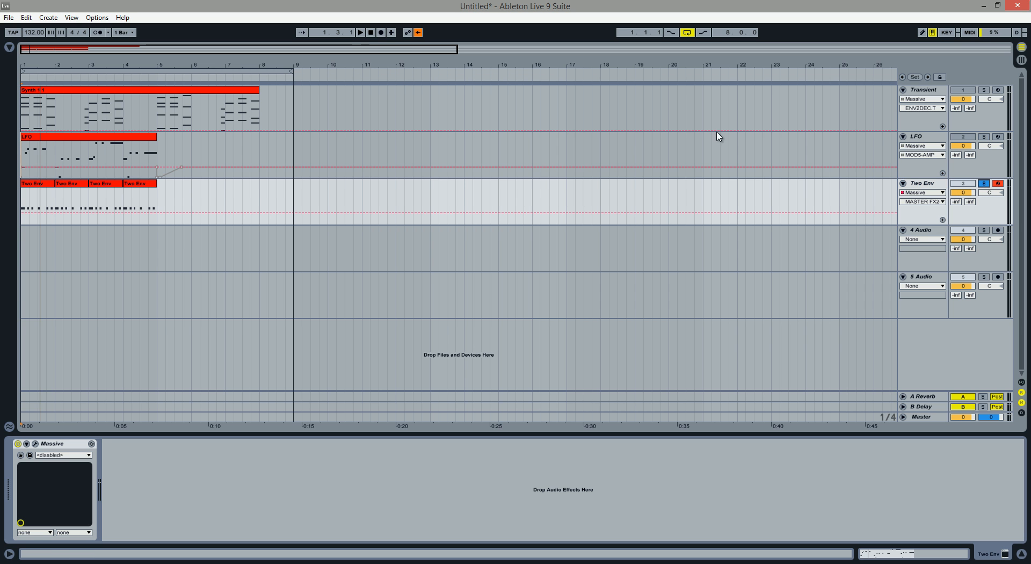
pyautogui.click(371, 33)
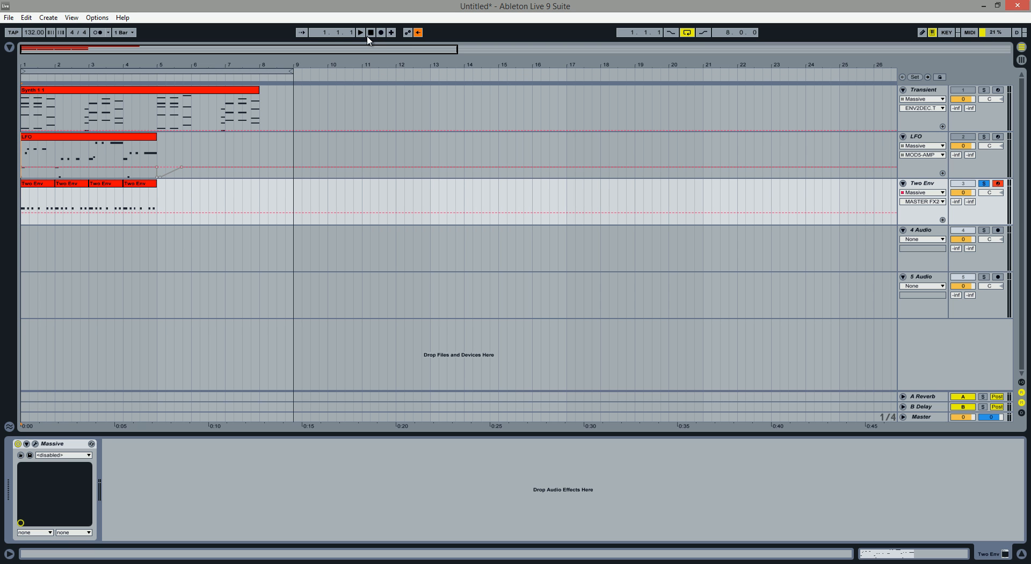
pyautogui.click(362, 33)
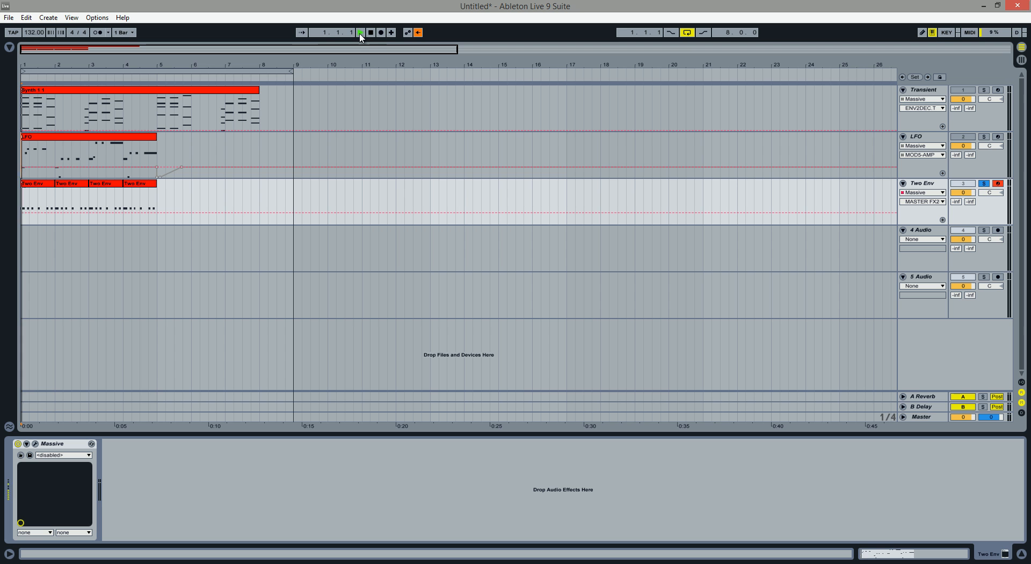
pyautogui.click(371, 33)
# Open the Two Env track's Massive synth and raise Envelope 3's attack level to maximum.
pyautogui.click(35, 444)
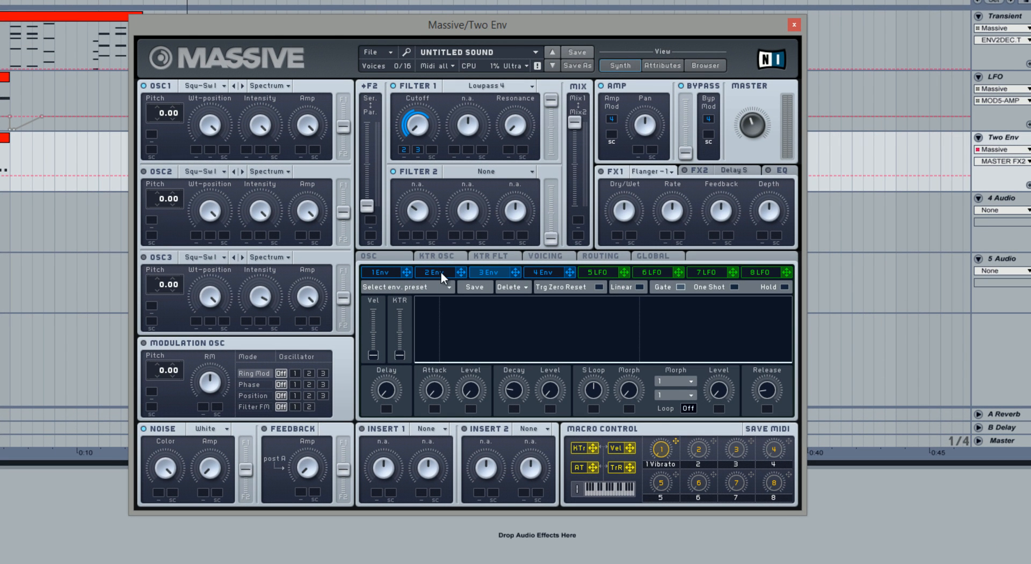
pyautogui.click(443, 272)
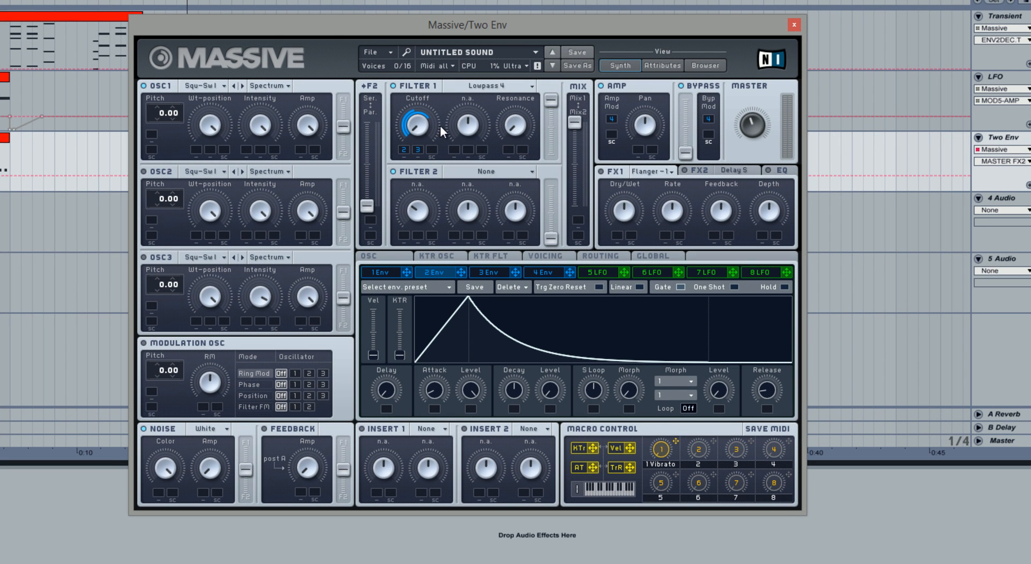
pyautogui.click(486, 271)
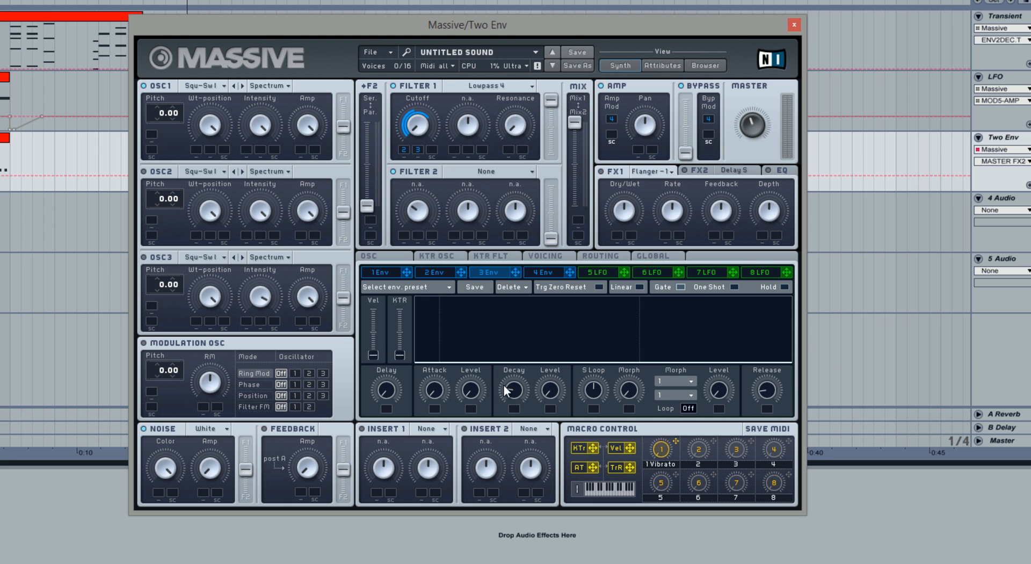
pyautogui.moveTo(485, 393); pyautogui.dragTo(481, 283)
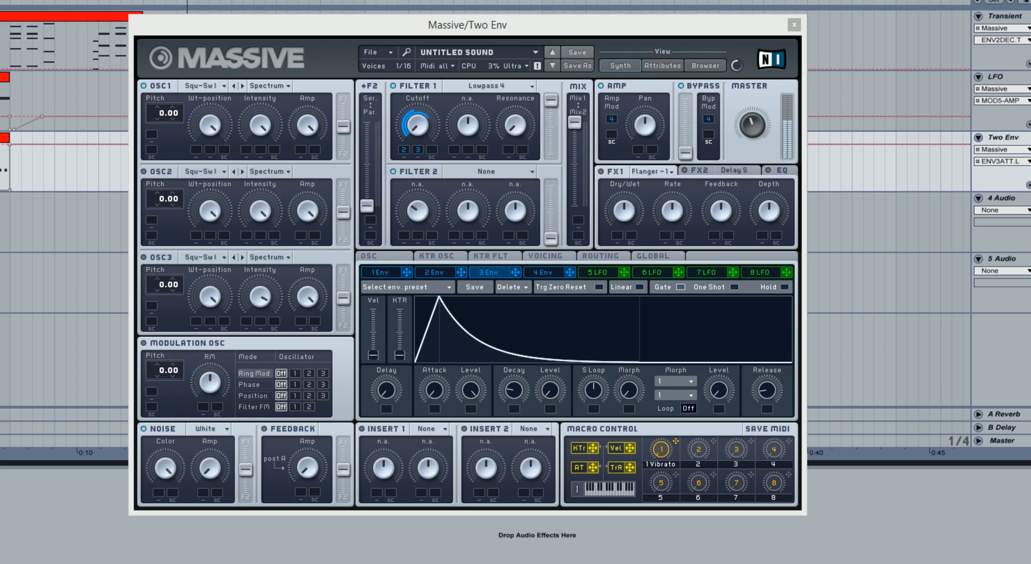
# Compare the curves of Envelope 2 and Envelope 3, and shift the Massive window aside.
pyautogui.click(424, 272)
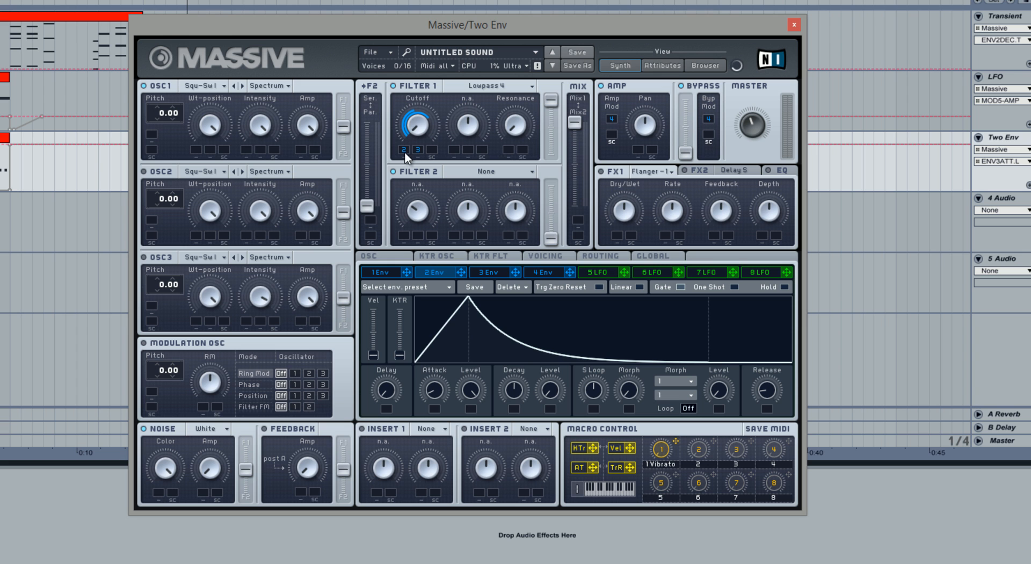
pyautogui.click(481, 273)
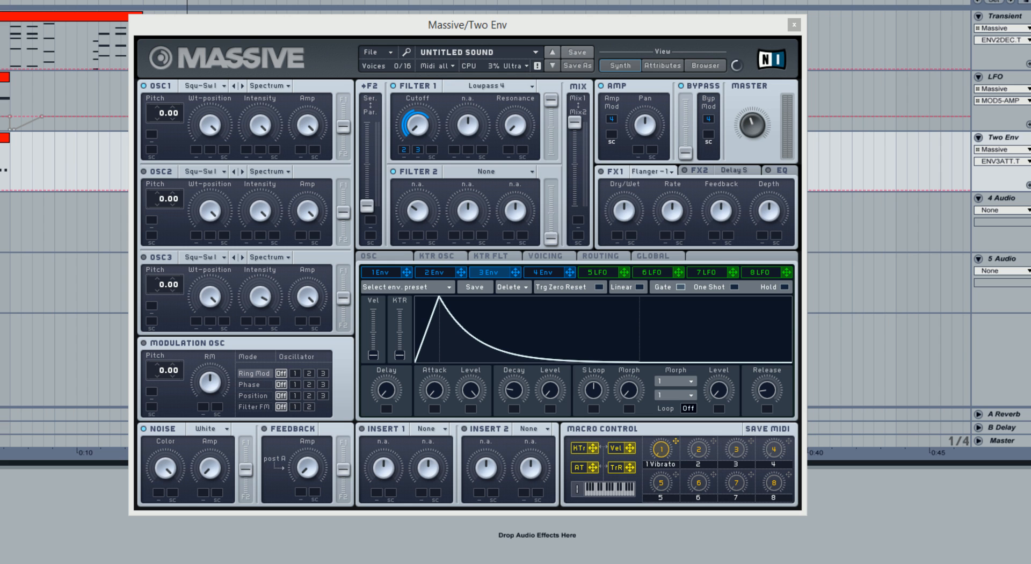
pyautogui.click(448, 26)
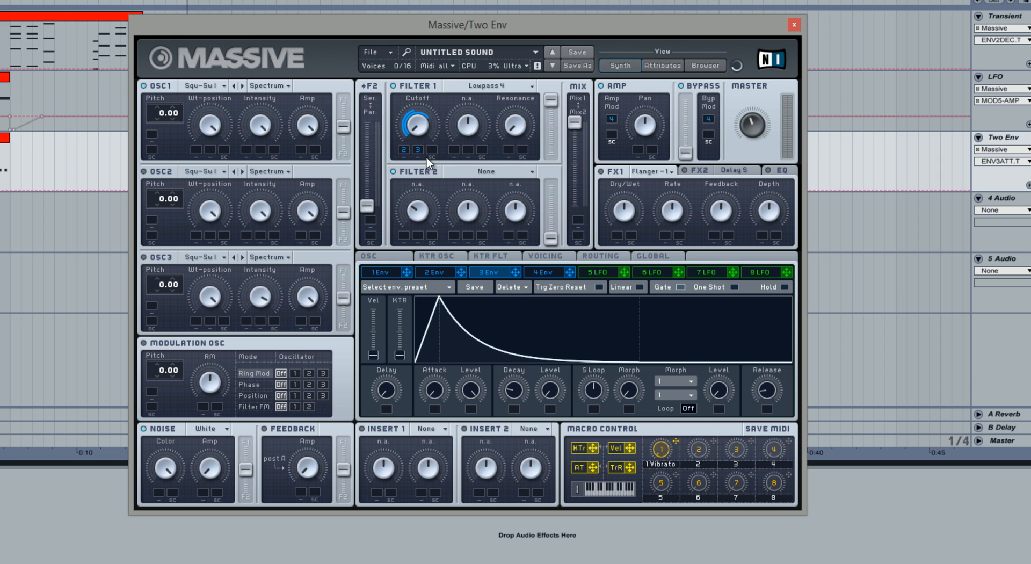
pyautogui.moveTo(449, 24); pyautogui.dragTo(377, 22)
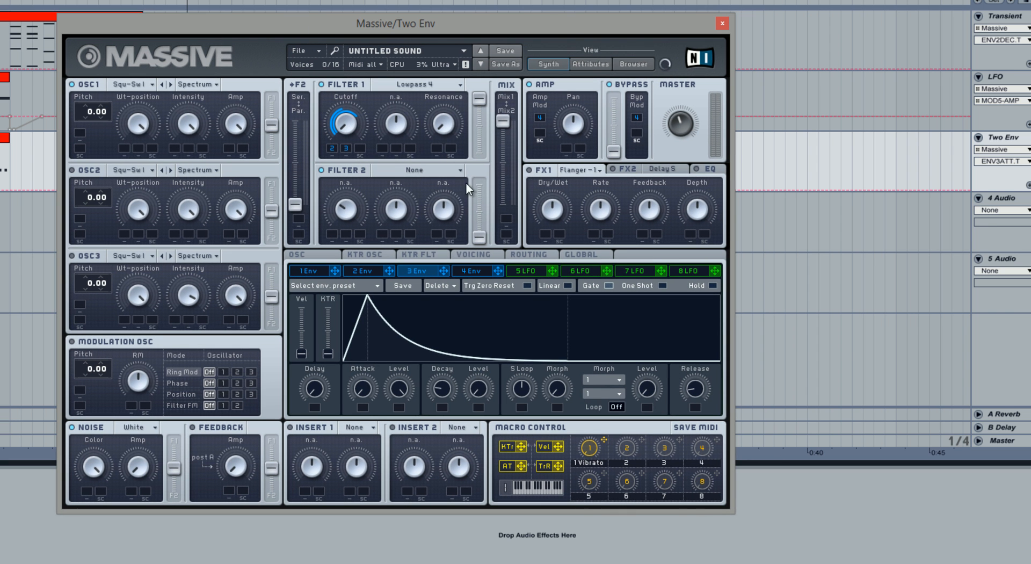